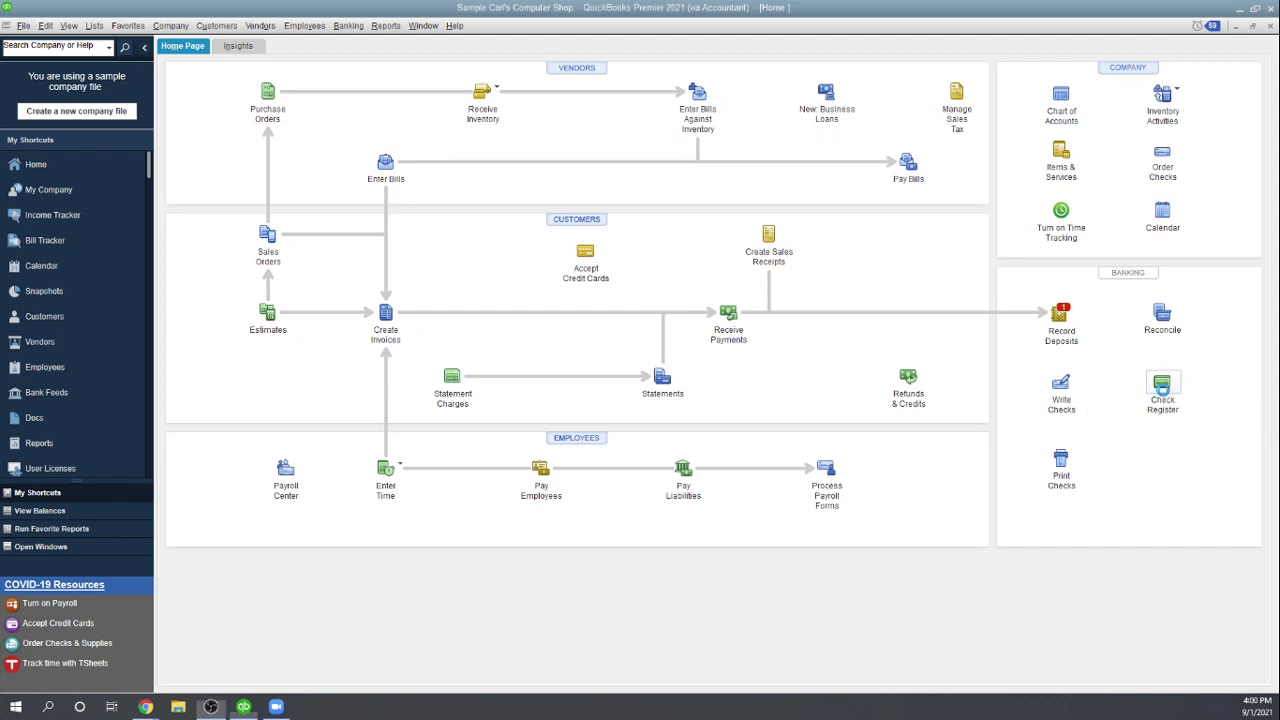
- Open the 12/10/2025 Oliveri Accountants bill payment from the Checking register
{"action": "left_click", "coordinate": [1163, 395]}
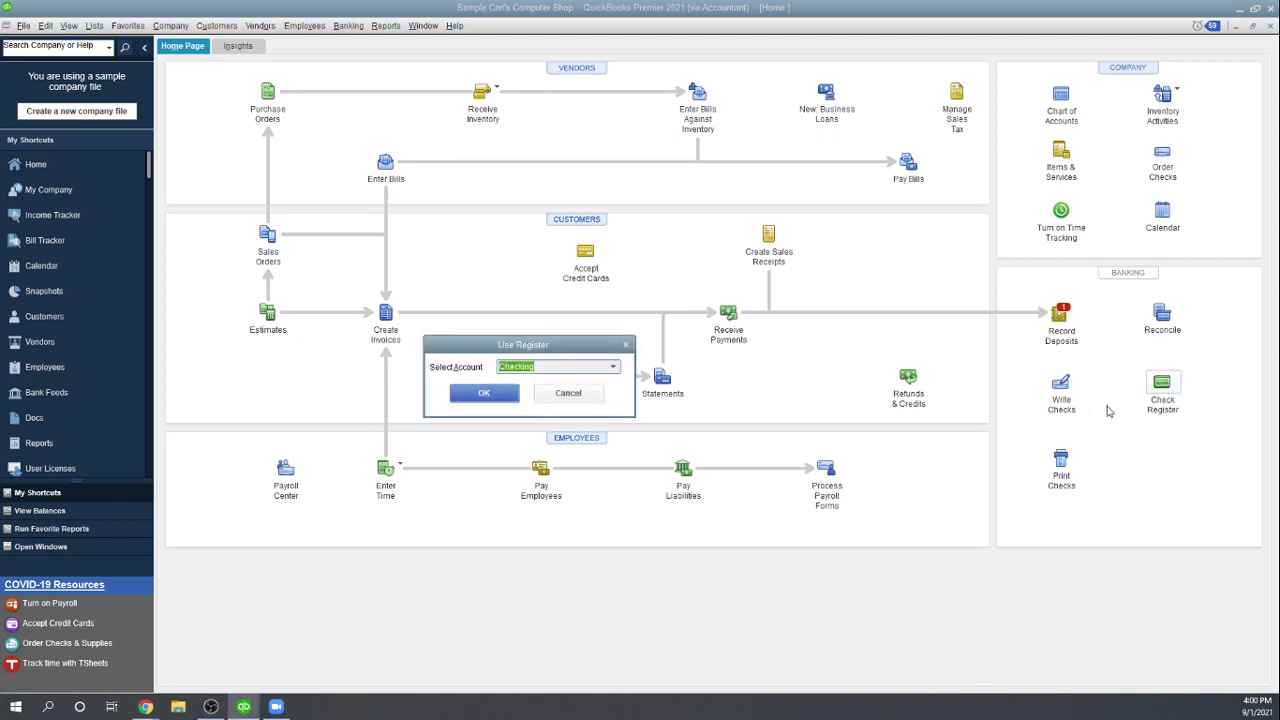
{"action": "left_click", "coordinate": [481, 397]}
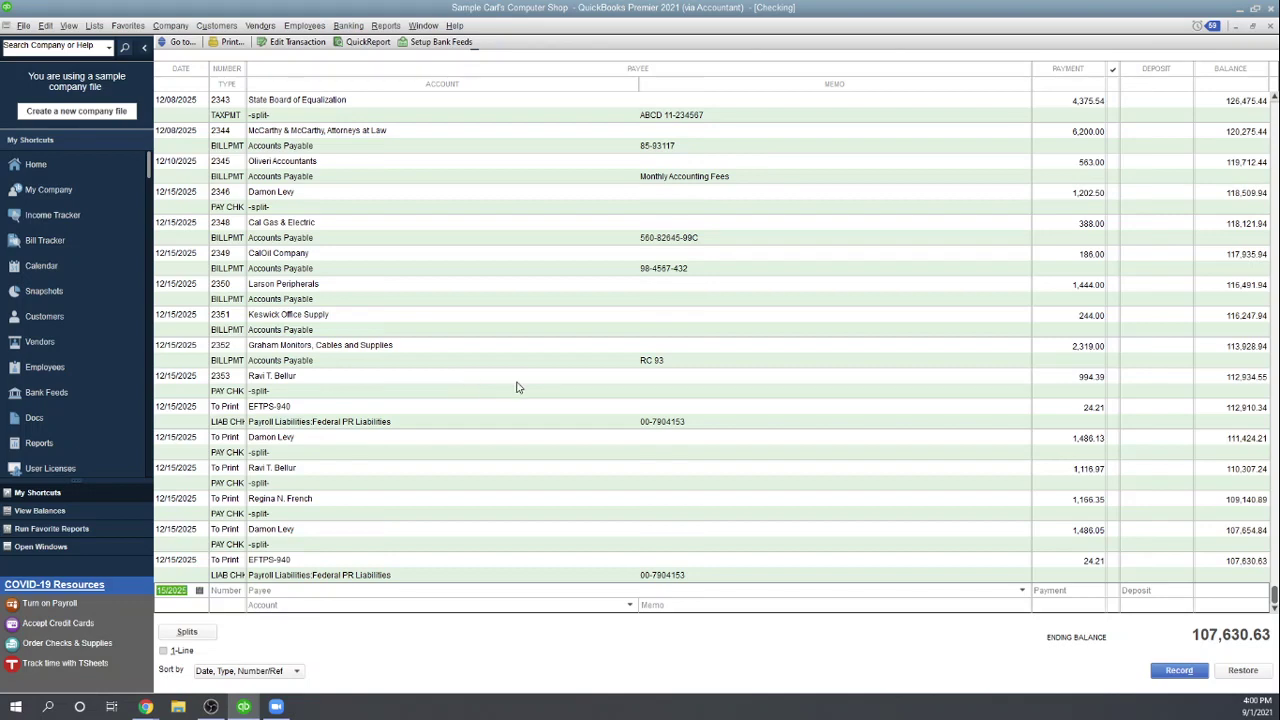
{"action": "scroll", "coordinate": [420, 365], "scroll_direction": "up", "scroll_amount": 3}
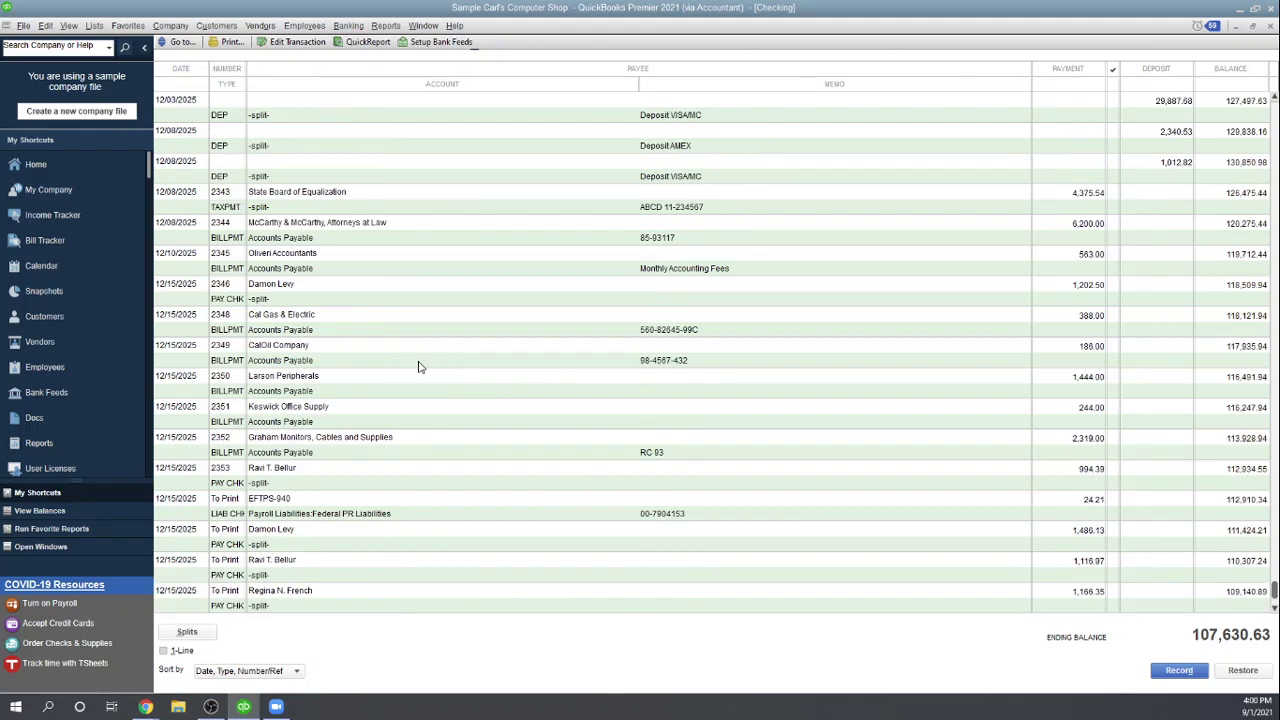
{"action": "left_click", "coordinate": [351, 262]}
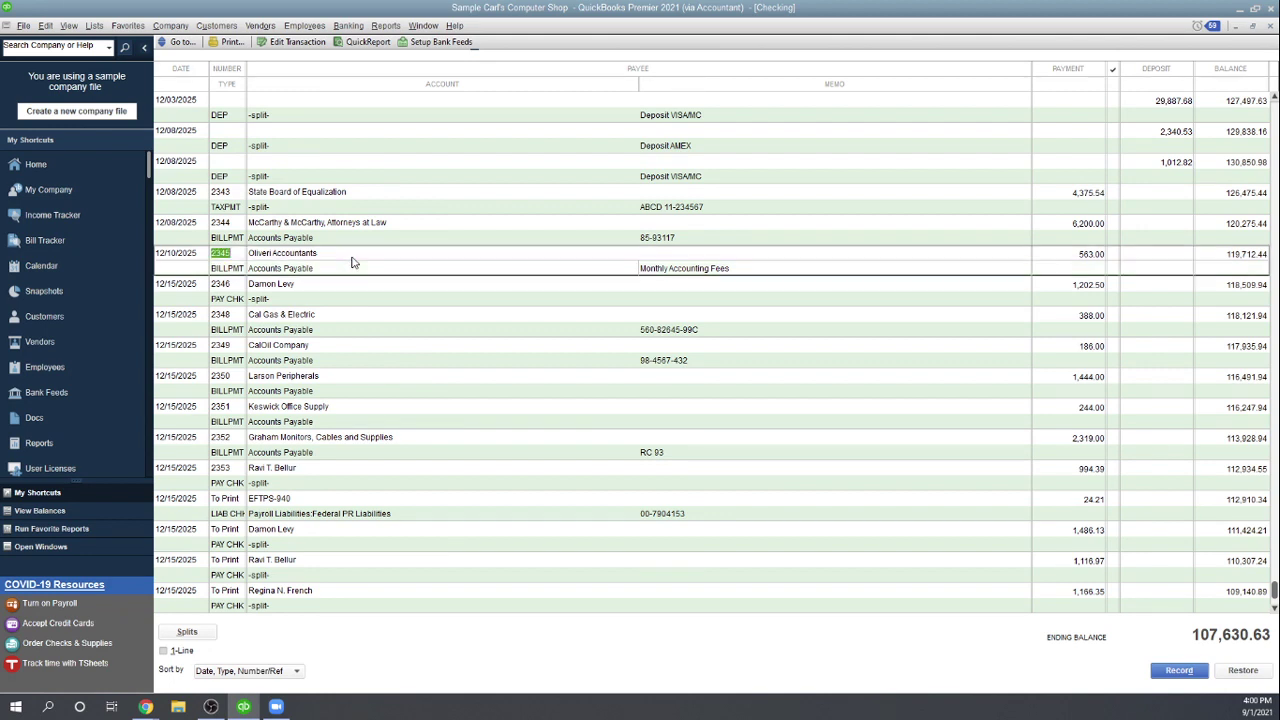
{"action": "double_click", "coordinate": [236, 271]}
{"action": "key", "text": "ctrl+w"}
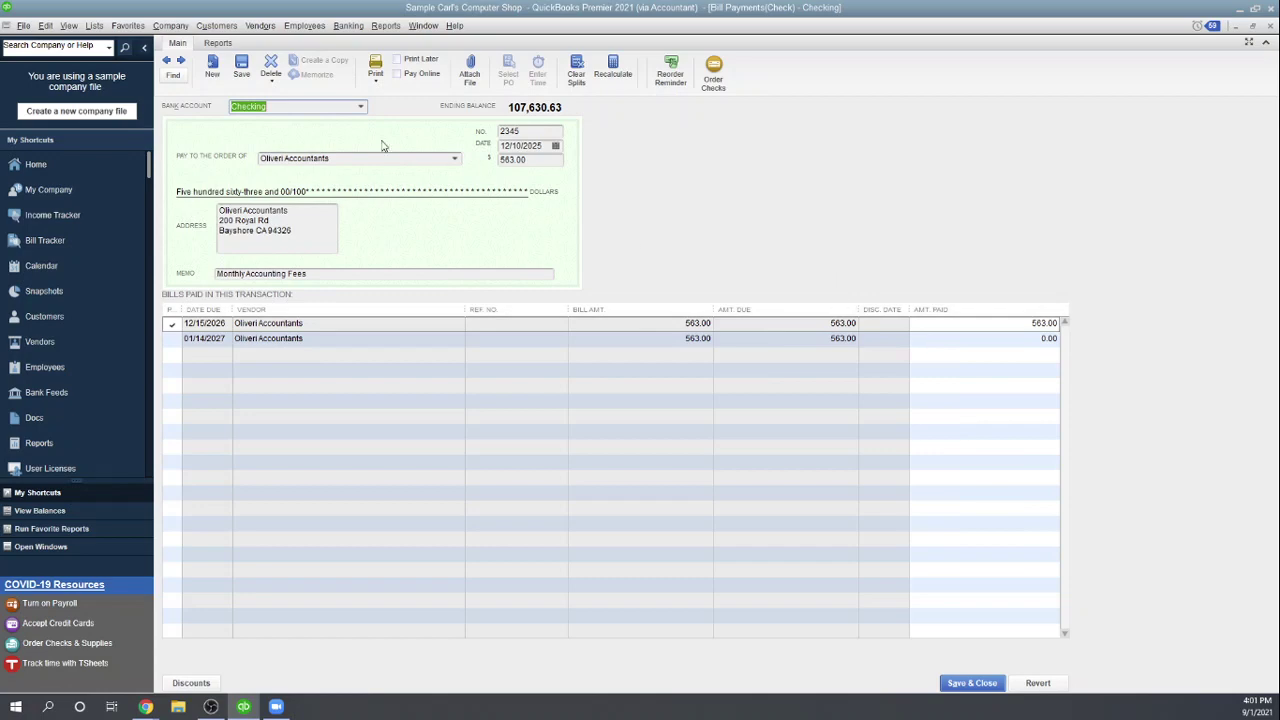
- Void the Oliveri Accountants bill payment check, save it with the change accepted, and close the register
{"action": "left_click", "coordinate": [272, 84]}
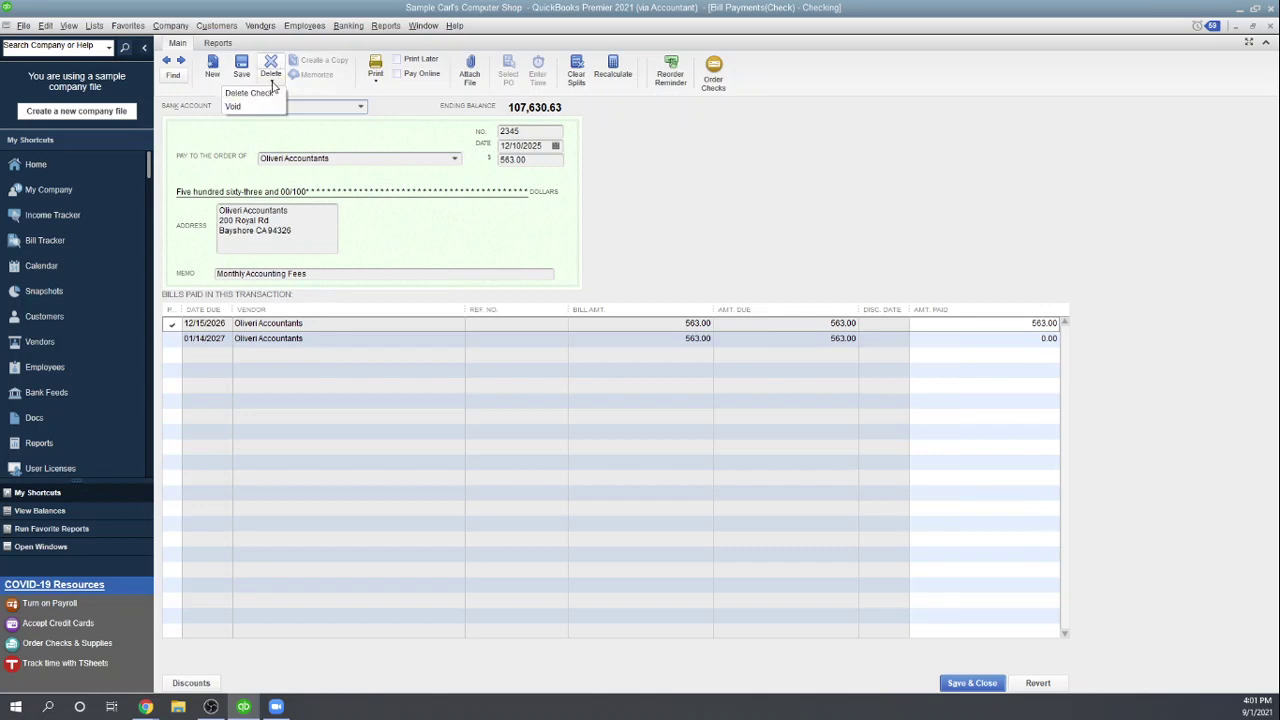
{"action": "left_click", "coordinate": [234, 106]}
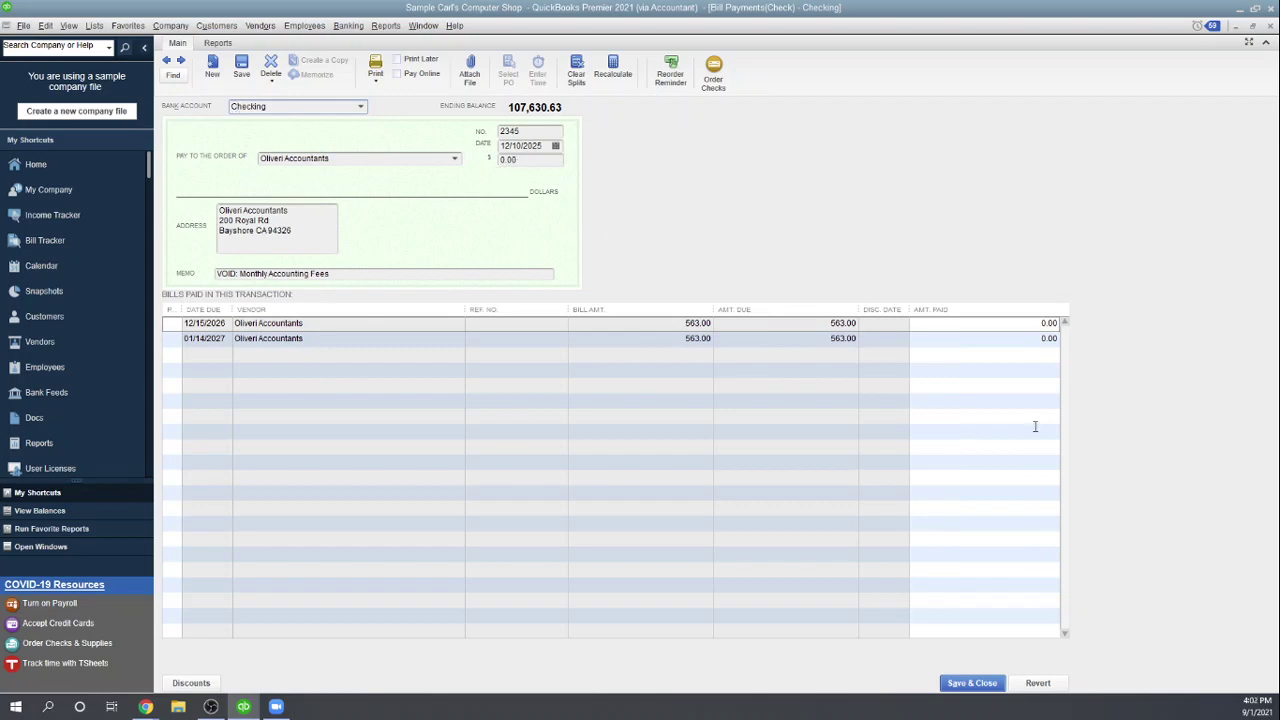
{"action": "left_click", "coordinate": [963, 685]}
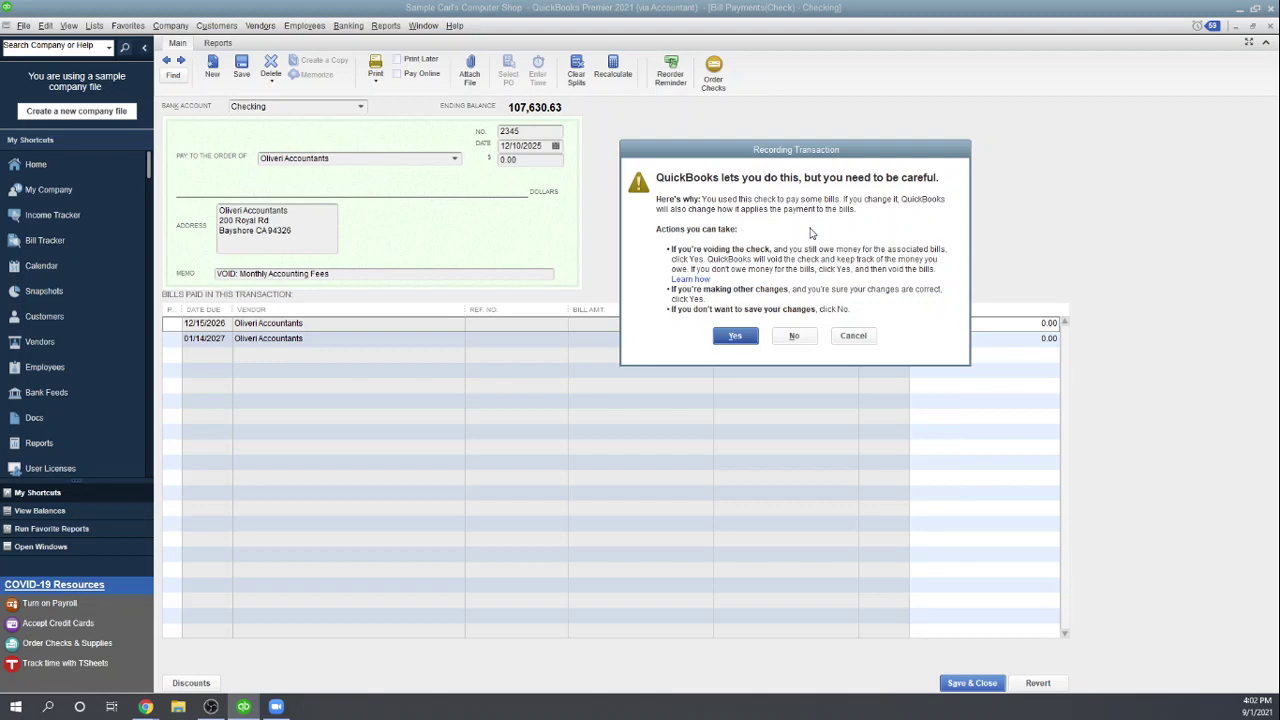
{"action": "left_click", "coordinate": [735, 336]}
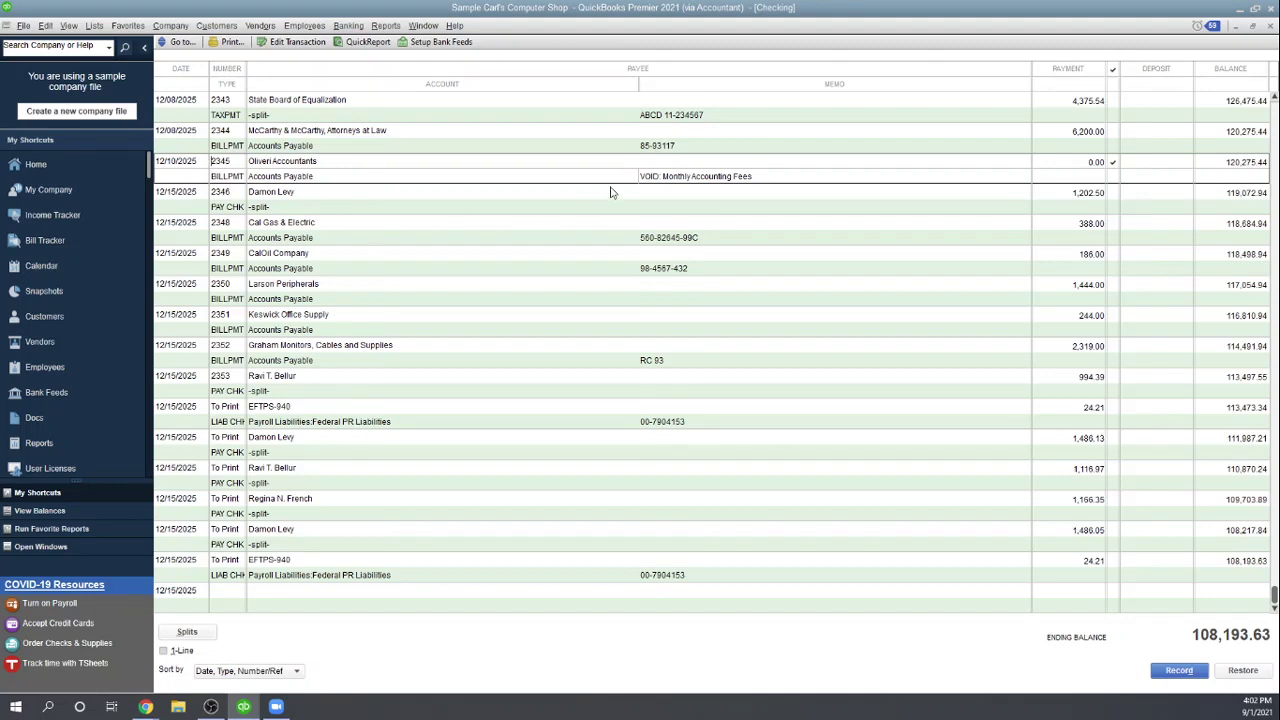
{"action": "left_click", "coordinate": [1111, 161]}
{"action": "left_click", "coordinate": [1271, 27]}
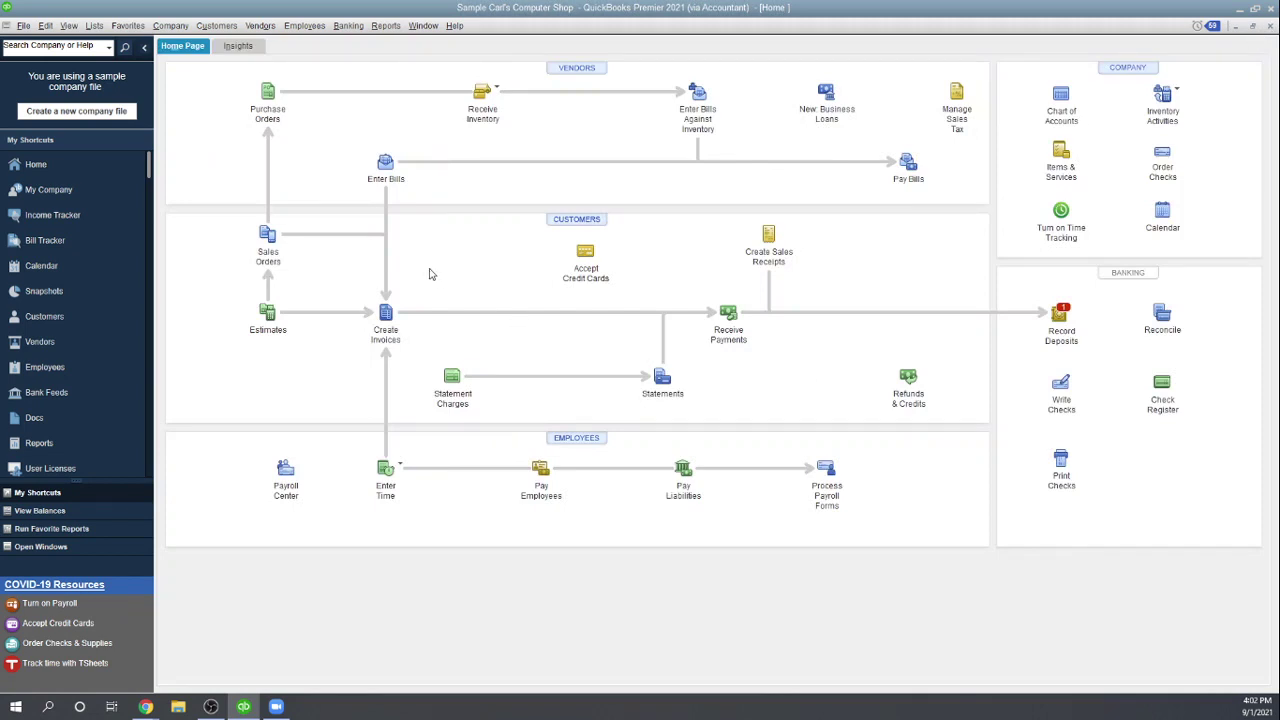
- Pay the Oliveri Accountants bill due 12/15/2026 by check from the Checking account
{"action": "left_click", "coordinate": [908, 165]}
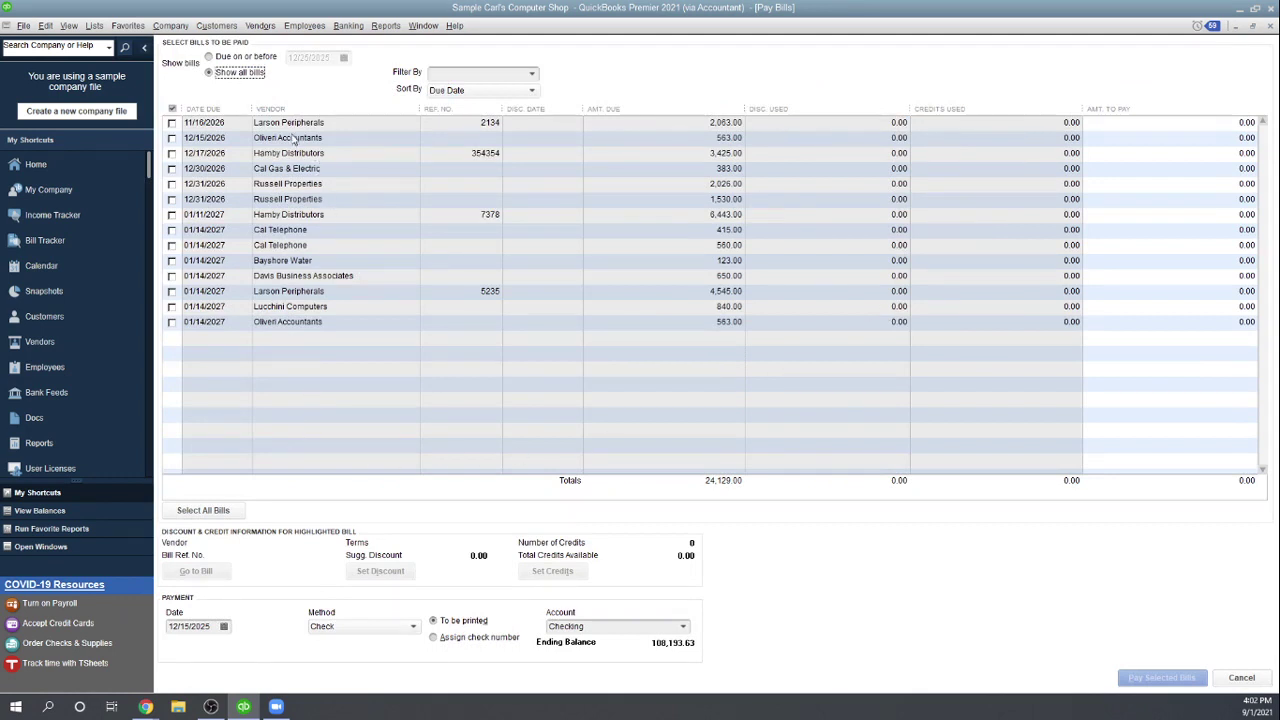
{"action": "left_click", "coordinate": [172, 138]}
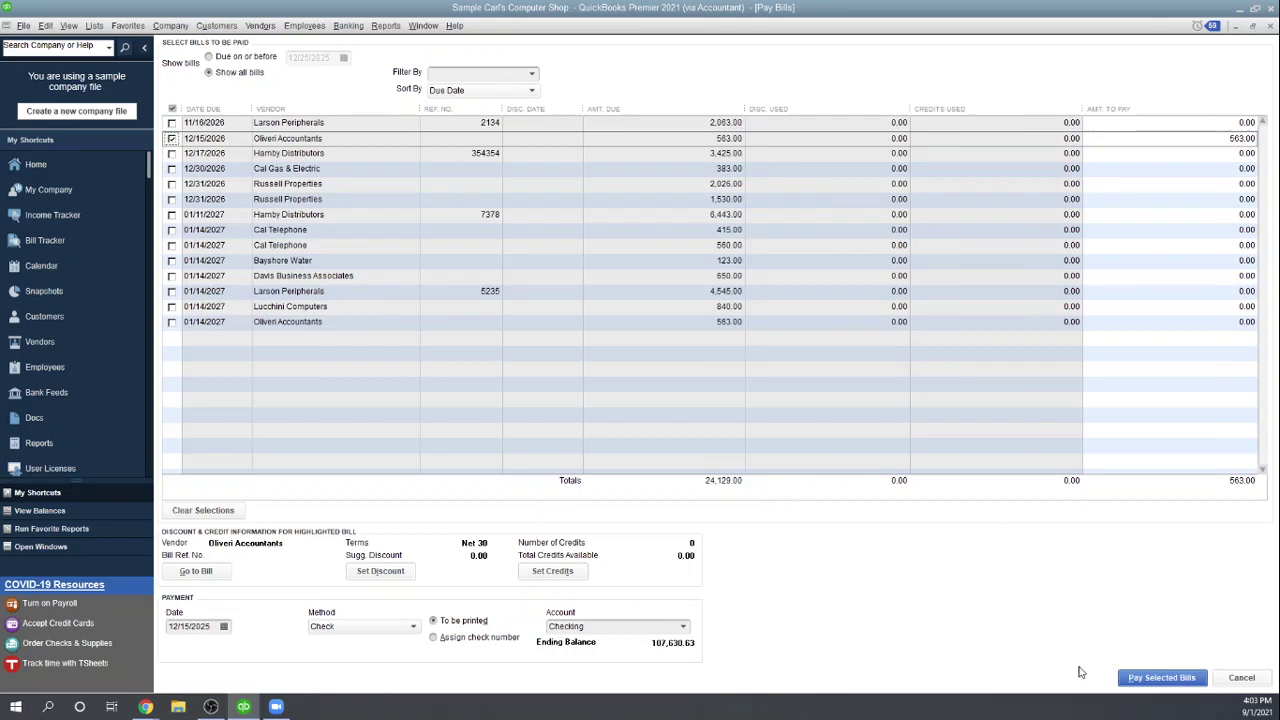
{"action": "left_click", "coordinate": [1157, 679]}
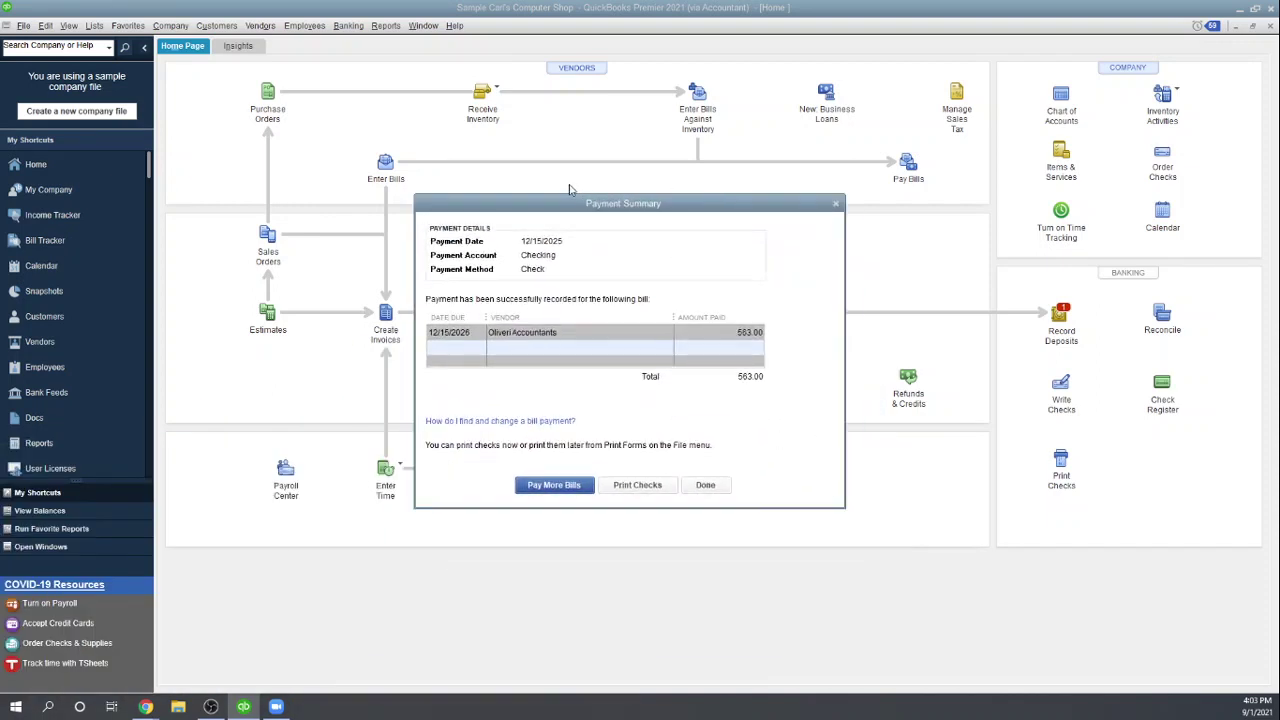
- Start printing checks with both EFTPS-940 checks excluded and only Oliveri Accountants selected, and cancel the printing
{"action": "left_click", "coordinate": [637, 487]}
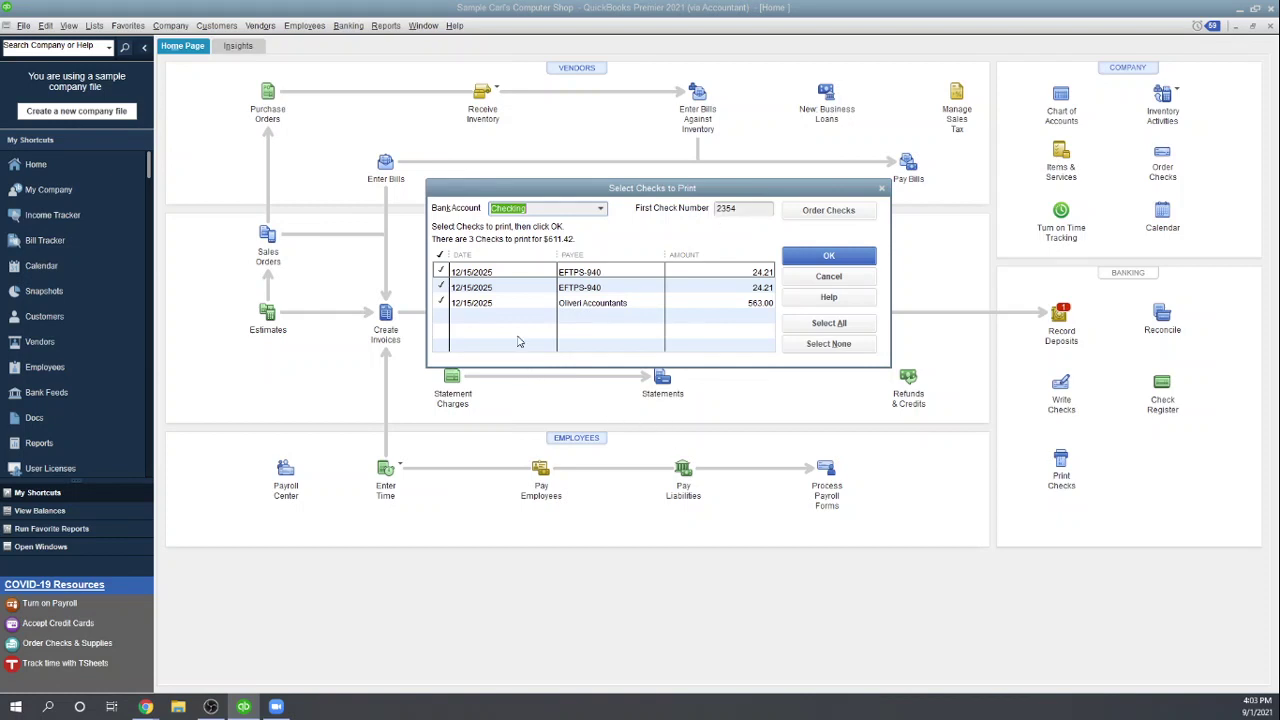
{"action": "left_click", "coordinate": [441, 272]}
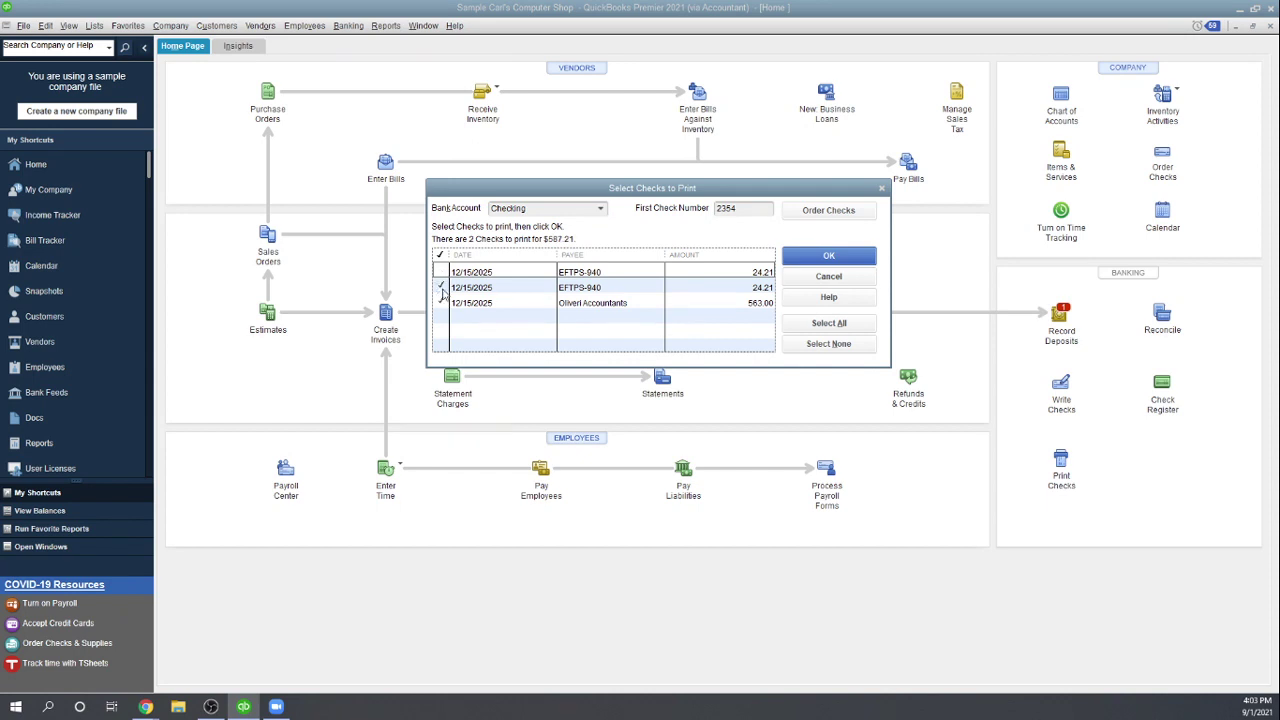
{"action": "left_click", "coordinate": [441, 287]}
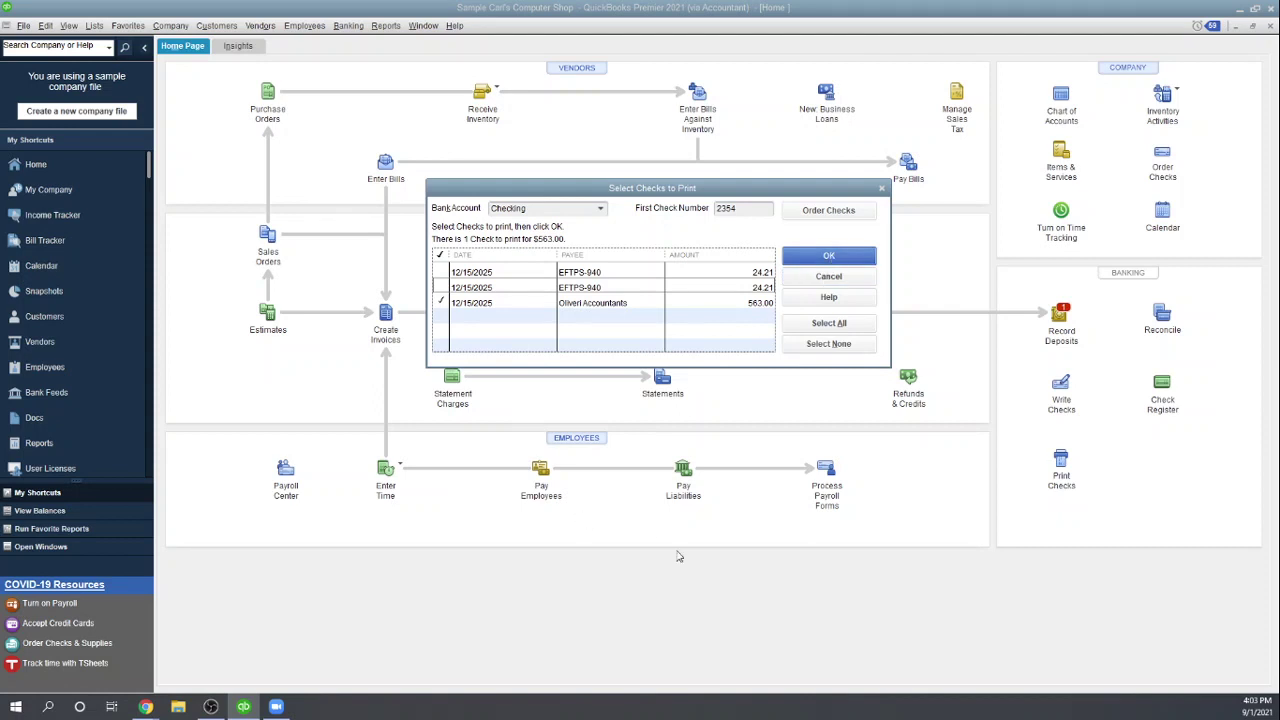
{"action": "left_click", "coordinate": [826, 280]}
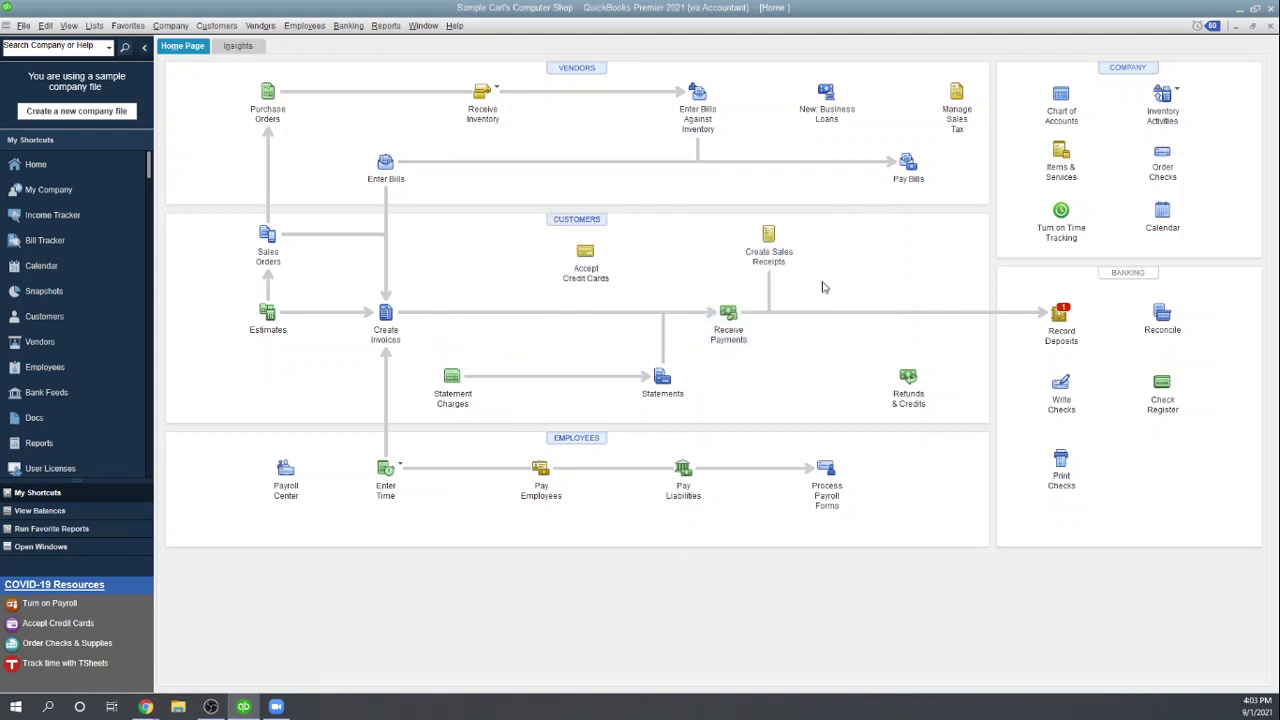
- Open the 1,202.50 paycheck dated 12/15/2025 from the Checking register
{"action": "left_click", "coordinate": [1163, 400]}
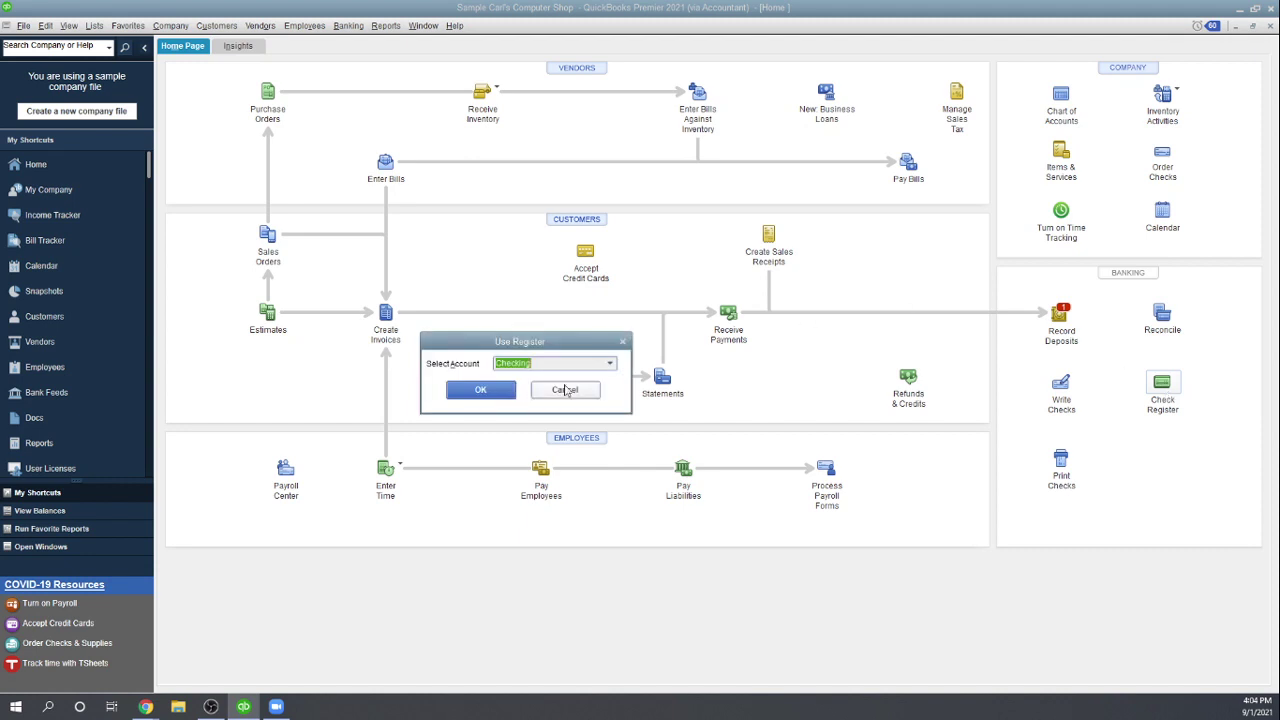
{"action": "left_click", "coordinate": [481, 390]}
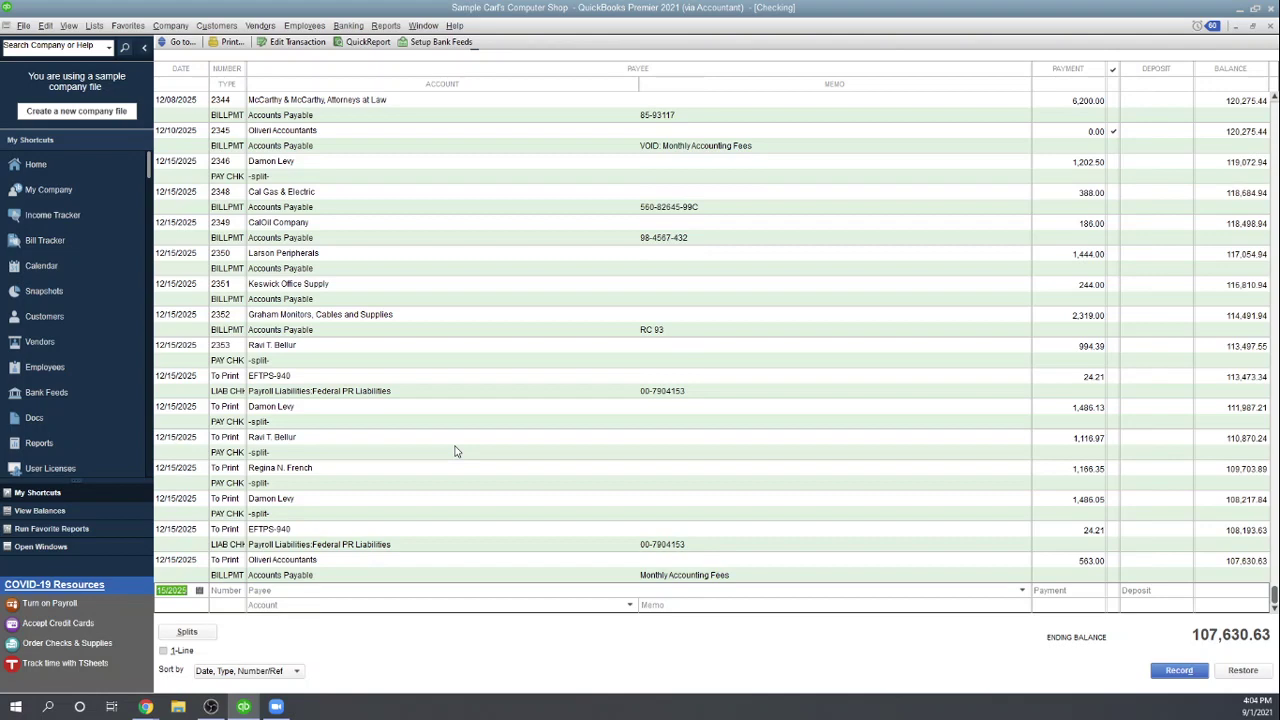
{"action": "scroll", "coordinate": [455, 451], "scroll_direction": "up", "scroll_amount": 1}
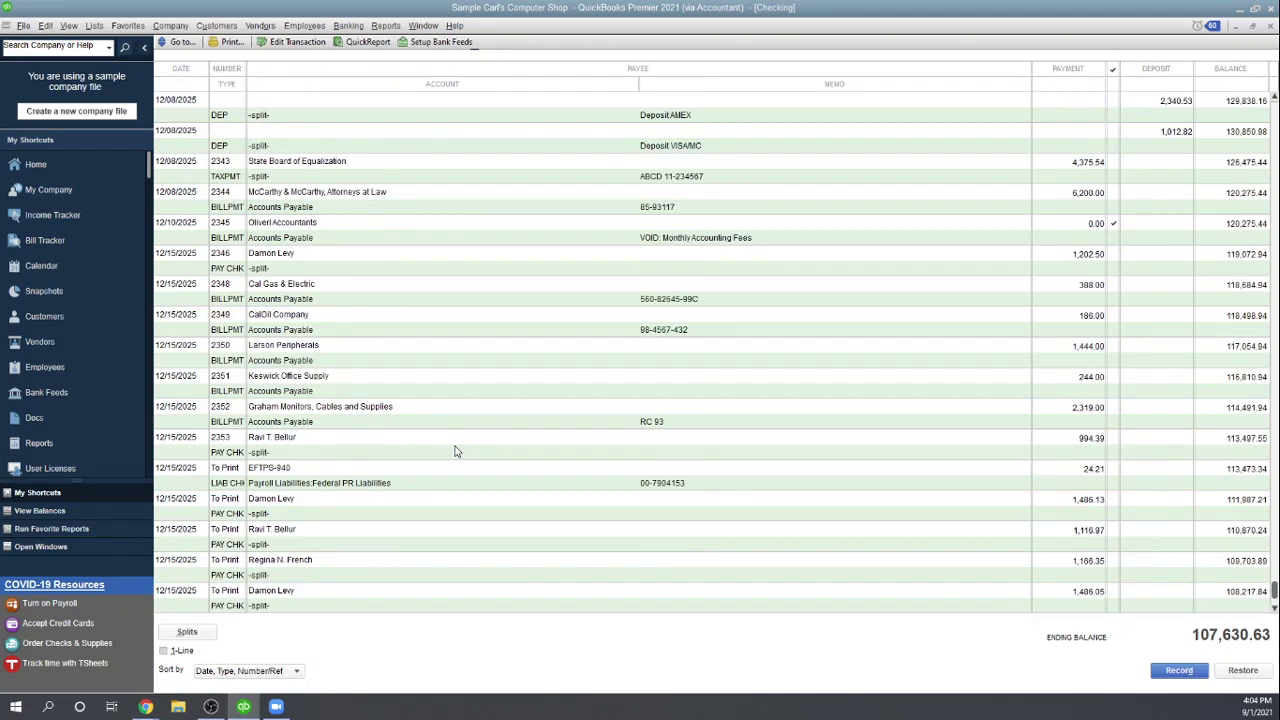
{"action": "scroll", "coordinate": [455, 451], "scroll_direction": "up", "scroll_amount": 1}
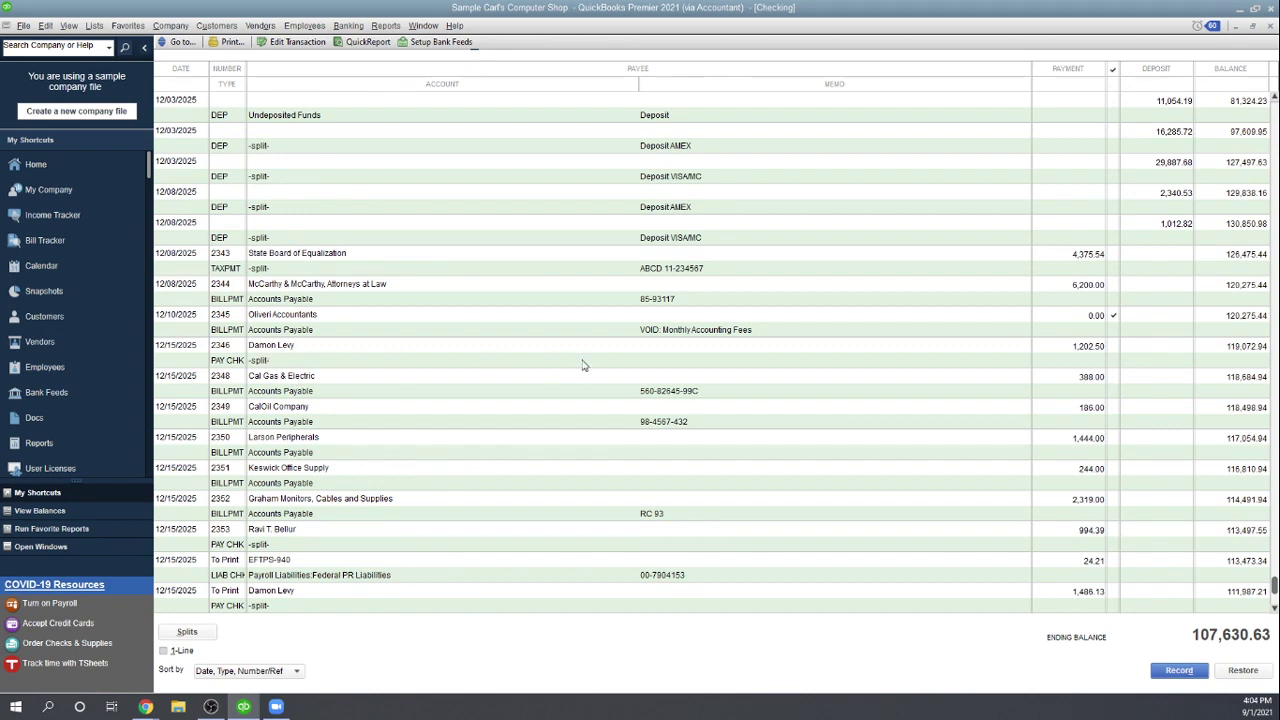
{"action": "double_click", "coordinate": [365, 349]}
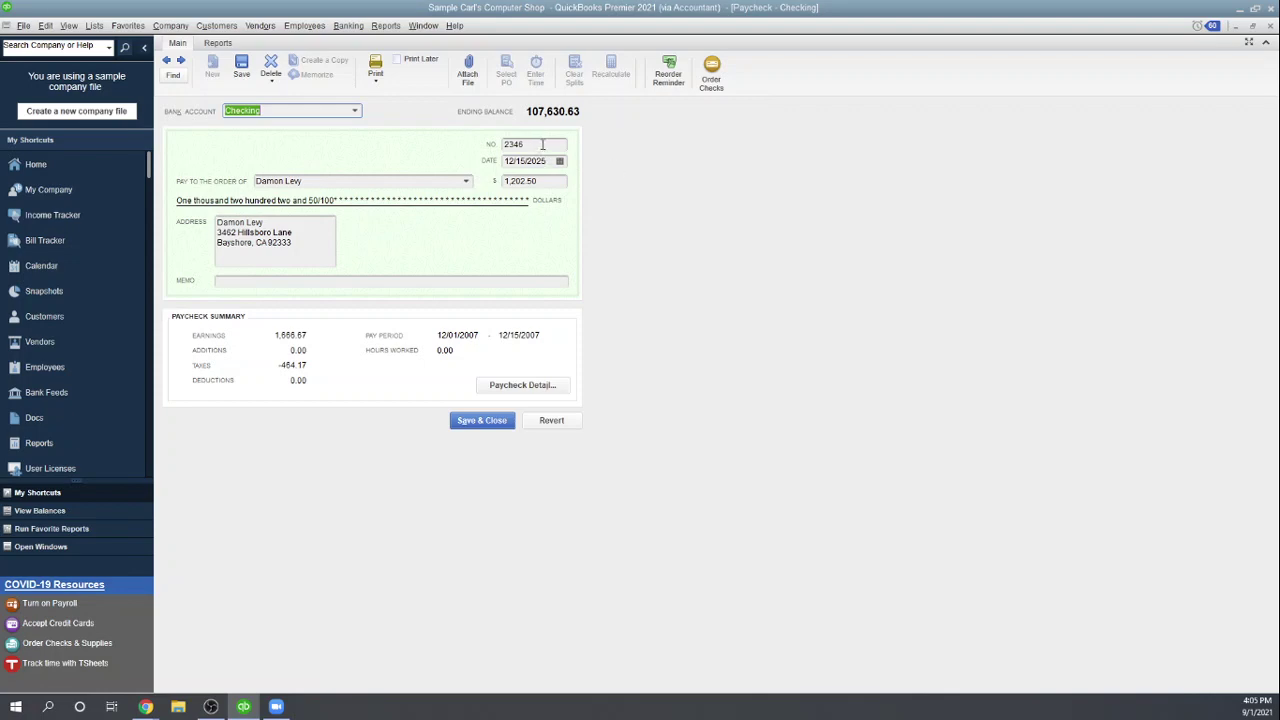
- Clear the paycheck's check number and mark the paycheck to print later
{"action": "left_click", "coordinate": [542, 145]}
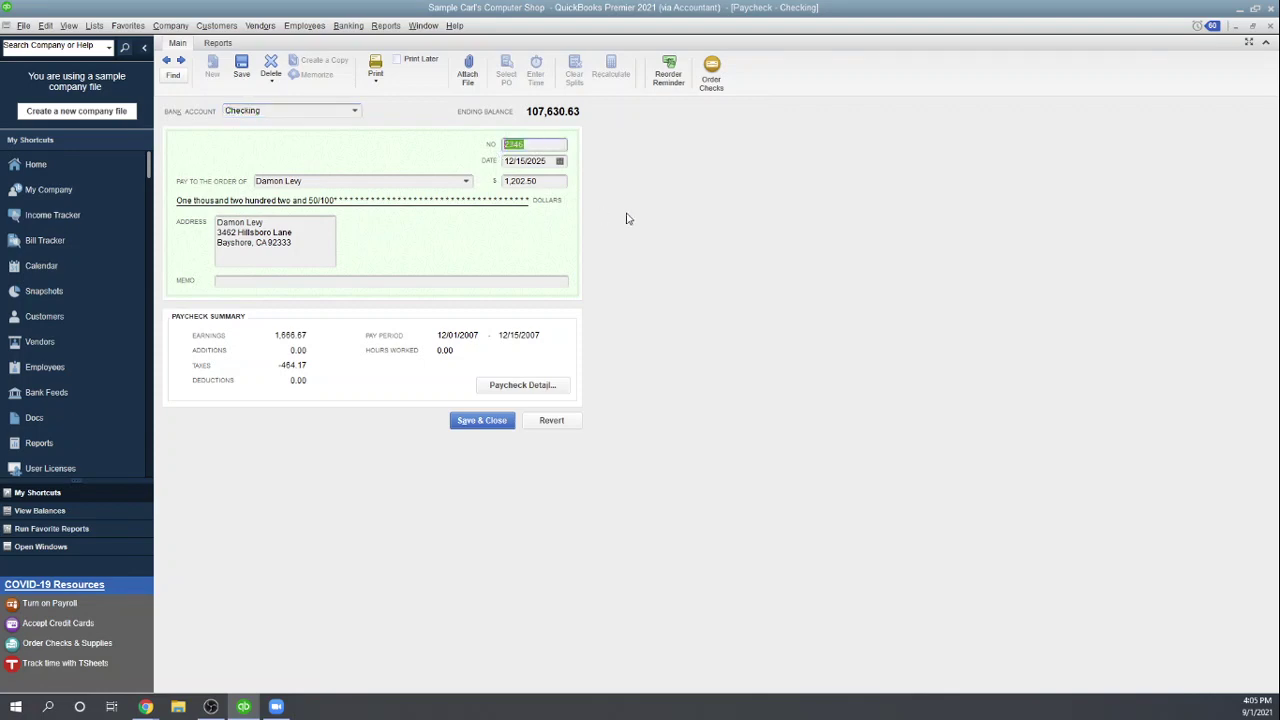
{"action": "key", "text": "BackSpace"}
{"action": "left_click", "coordinate": [400, 61]}
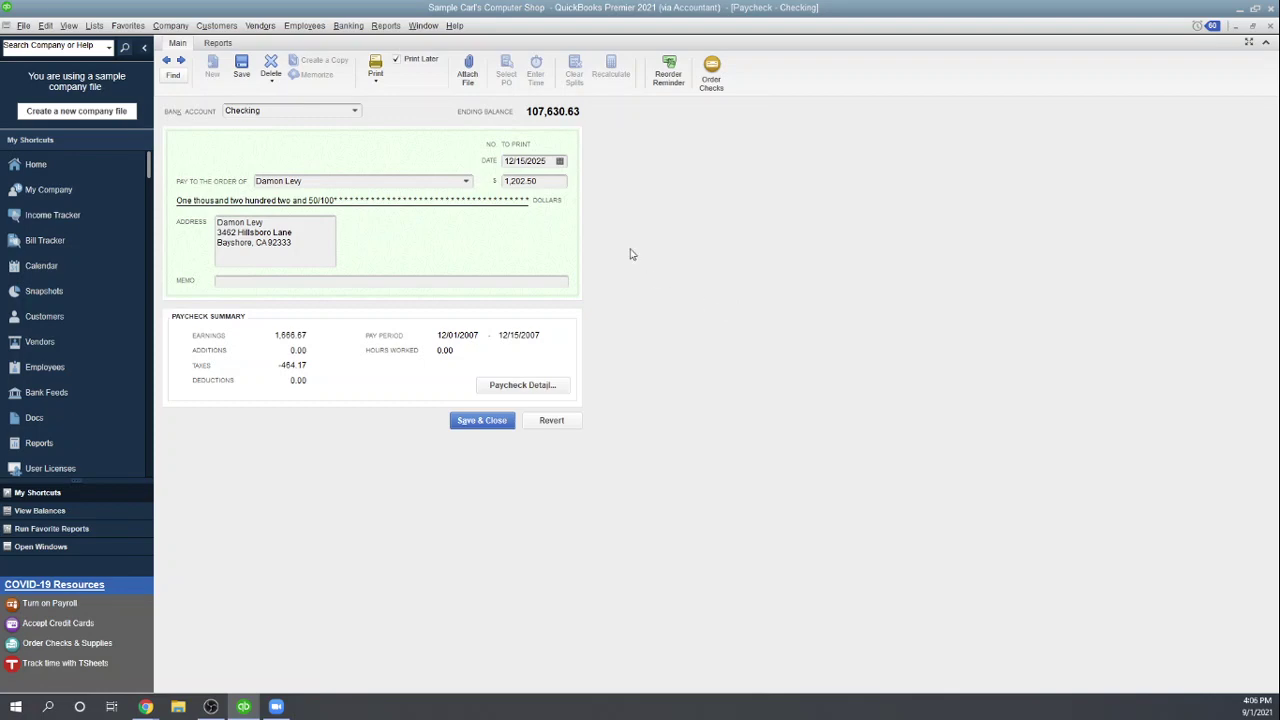
- Record the paycheck changes, print it as check number 2354 in Voucher style, and save and close it
{"action": "left_click", "coordinate": [375, 78]}
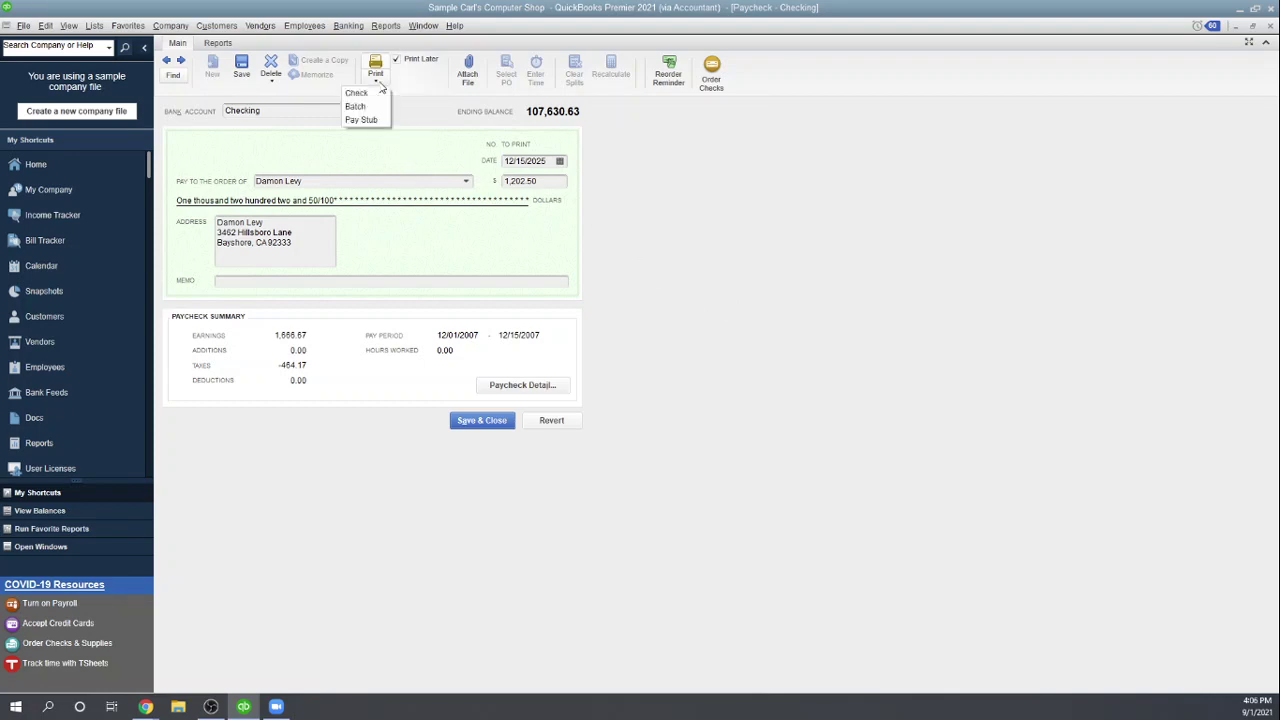
{"action": "left_click", "coordinate": [359, 97]}
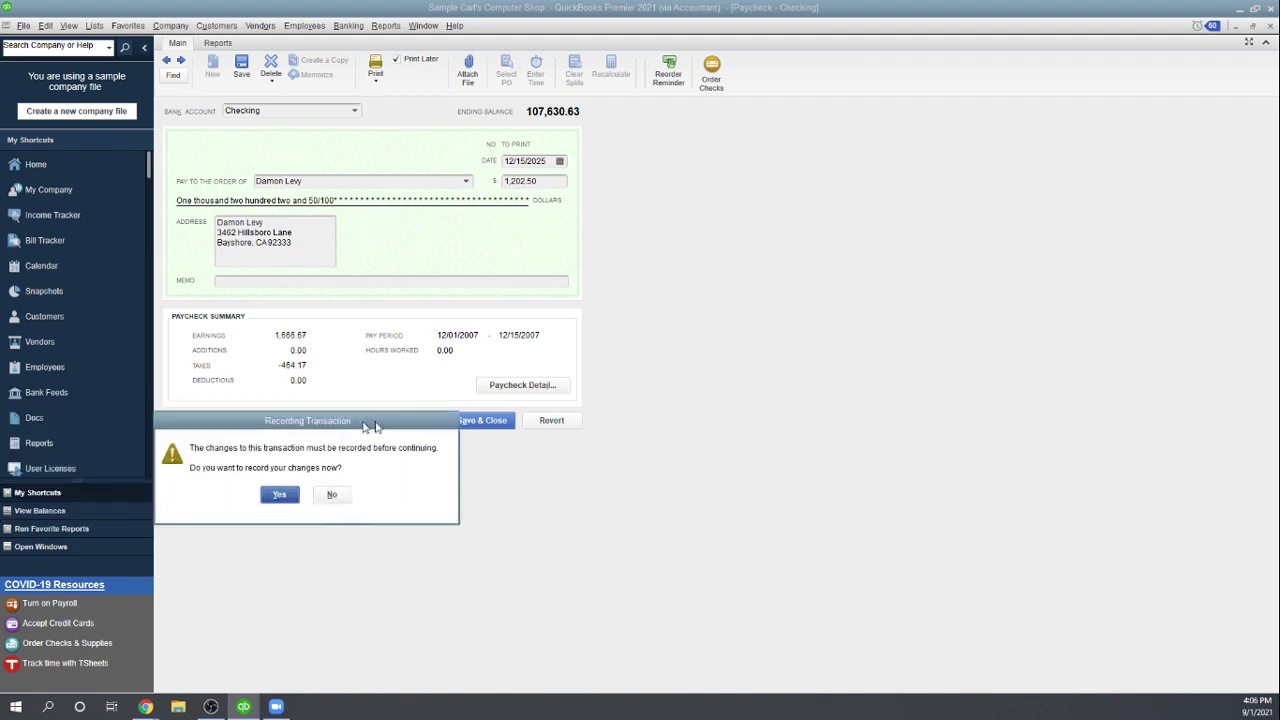
{"action": "left_click_drag", "start_coordinate": [409, 423], "coordinate": [720, 212]}
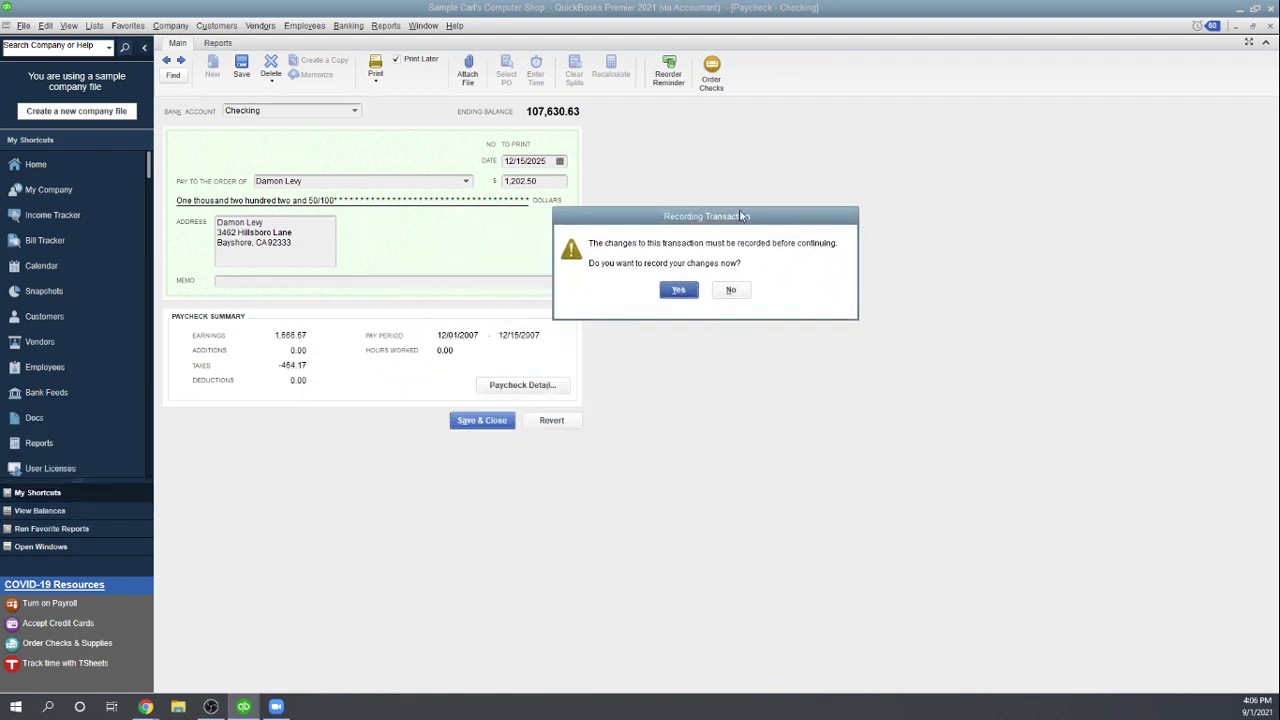
{"action": "left_click", "coordinate": [680, 290]}
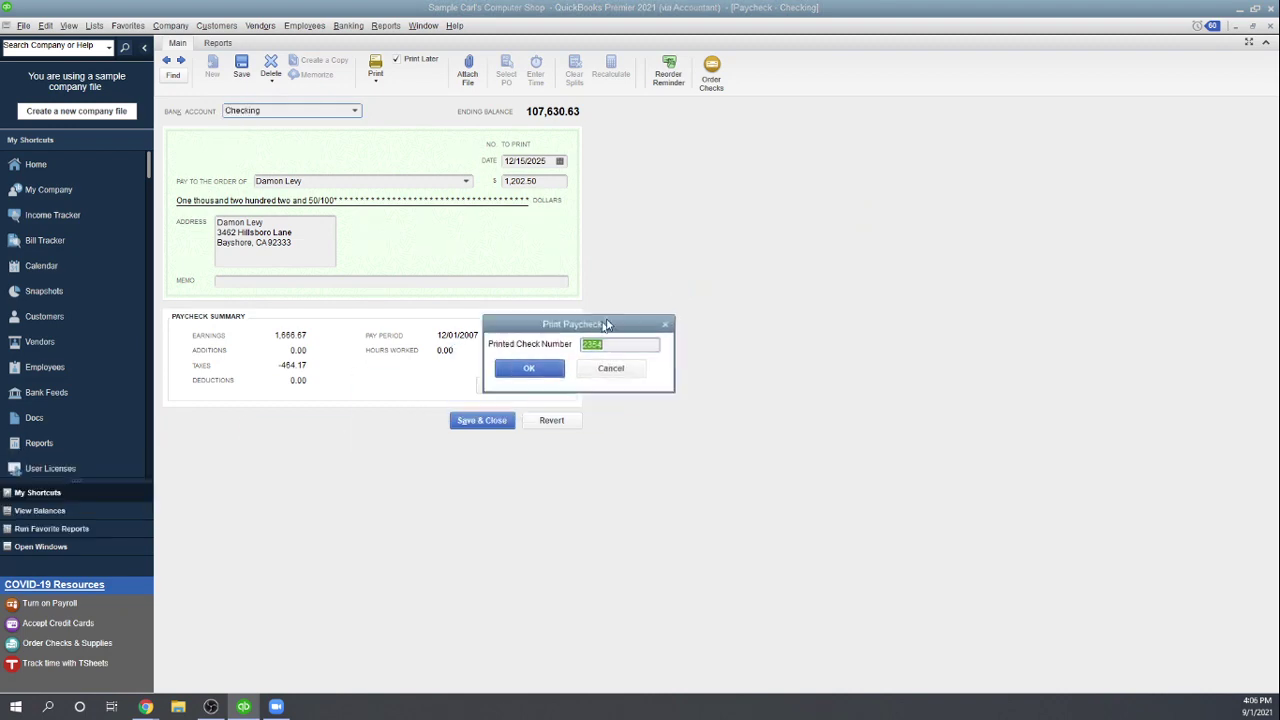
{"action": "left_click_drag", "start_coordinate": [606, 316], "coordinate": [730, 272]}
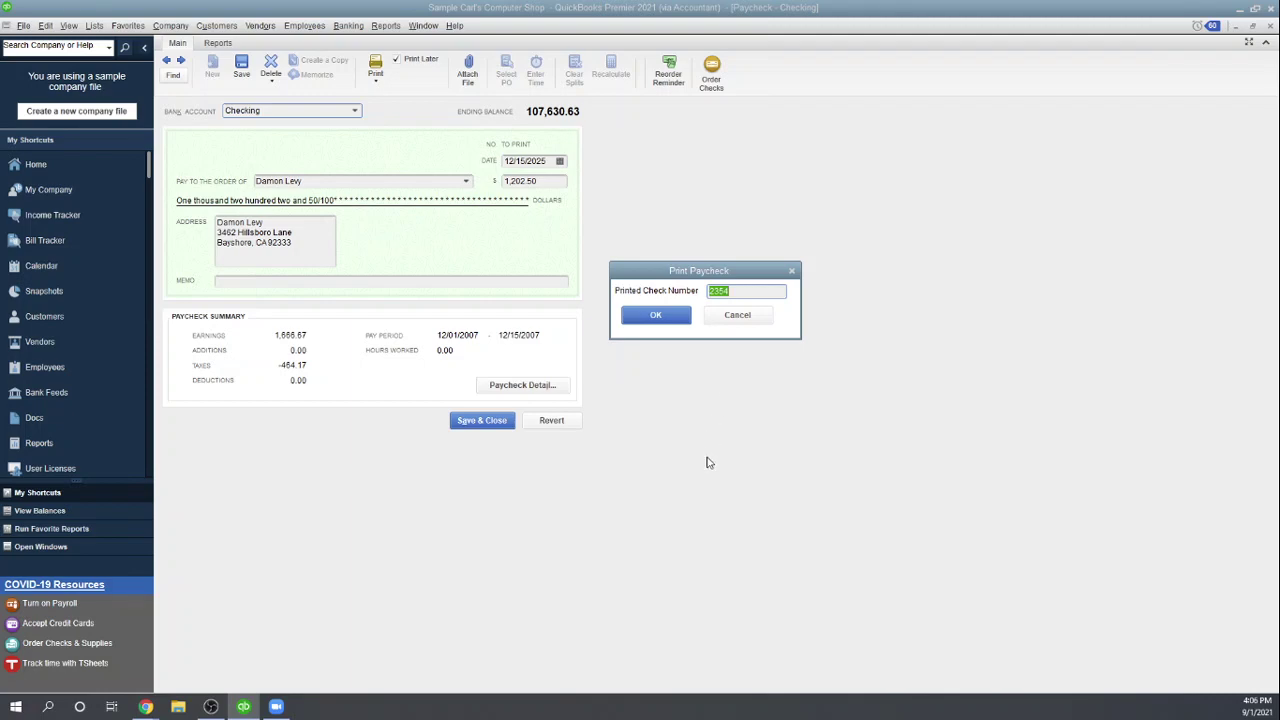
{"action": "left_click", "coordinate": [658, 318]}
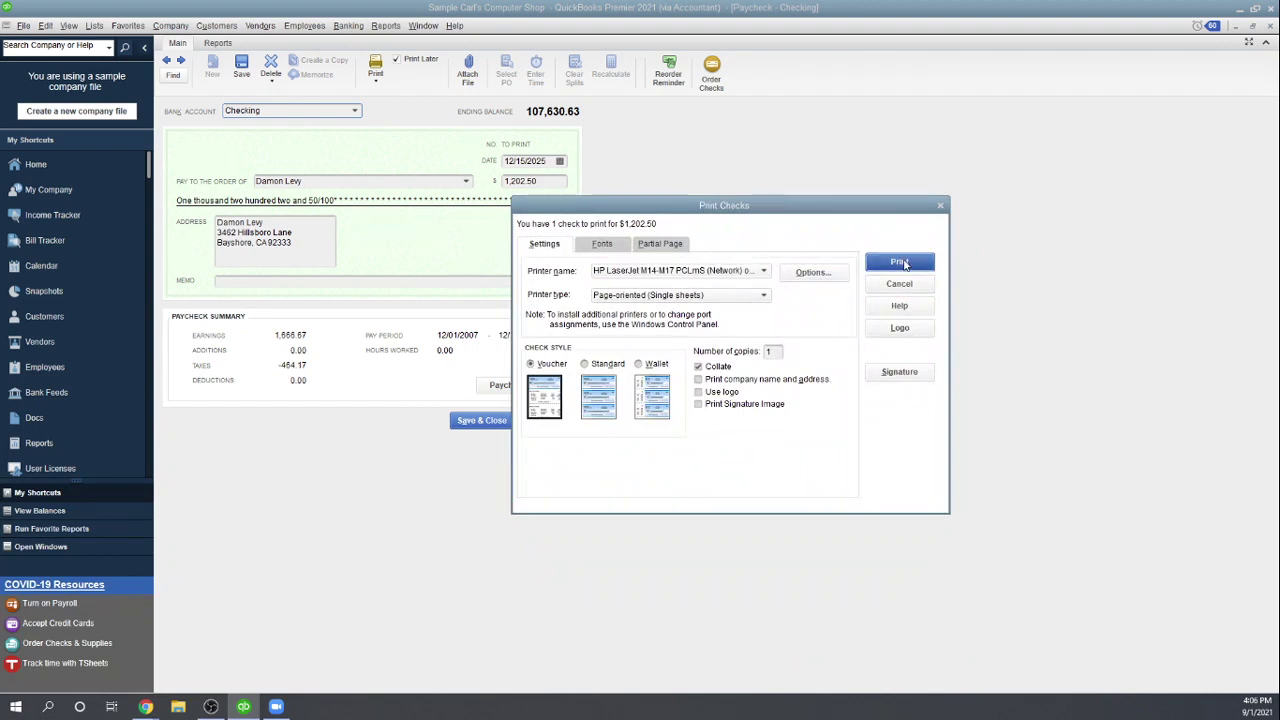
{"action": "left_click", "coordinate": [901, 262]}
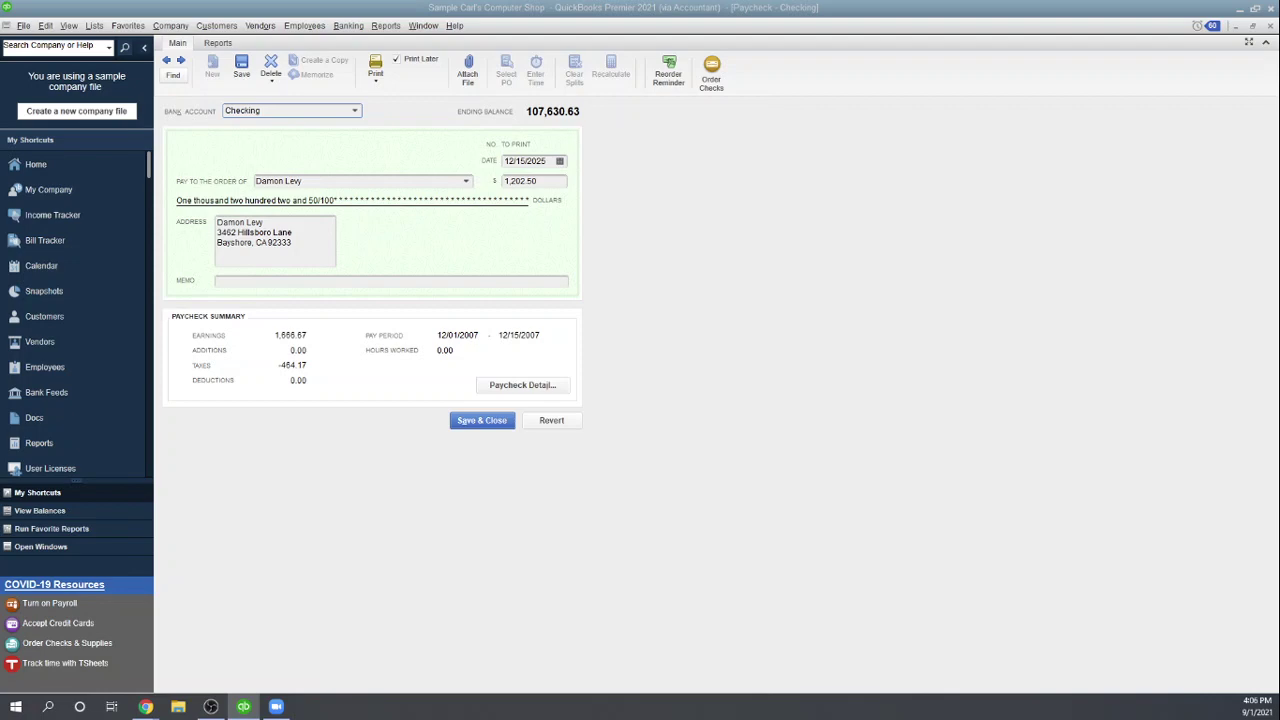
{"action": "left_click", "coordinate": [396, 59]}
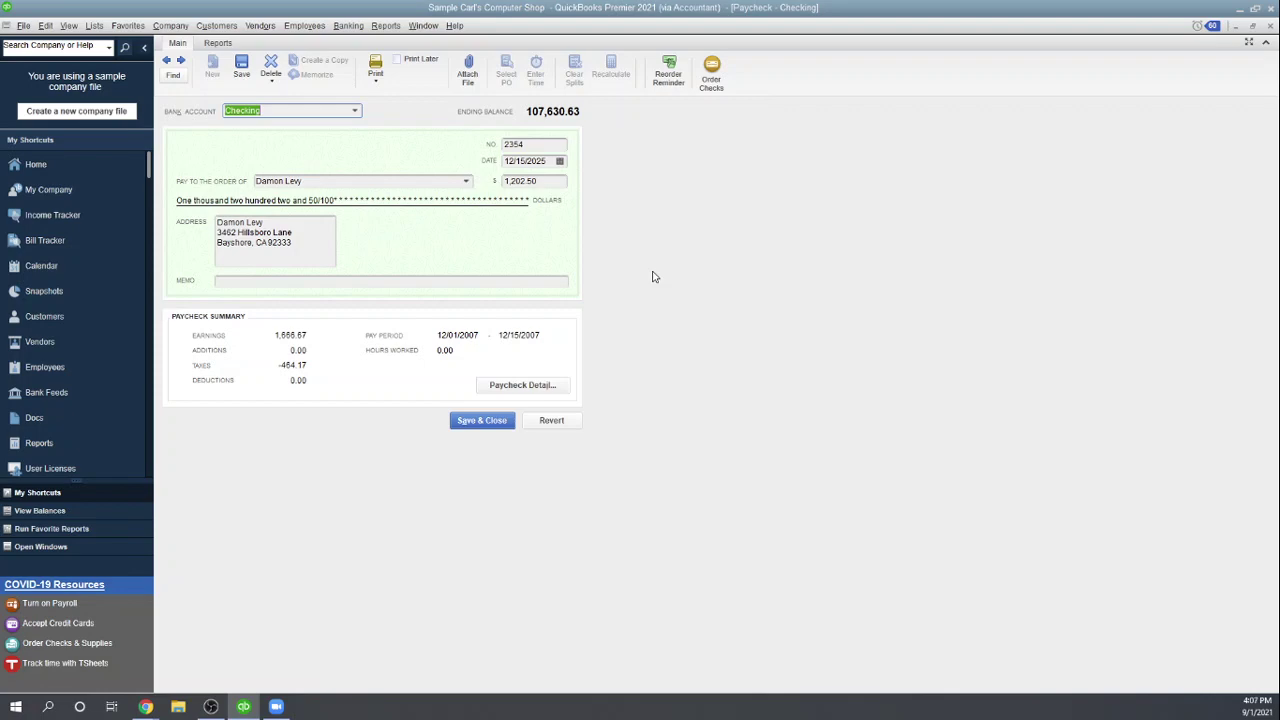
{"action": "left_click", "coordinate": [471, 423]}
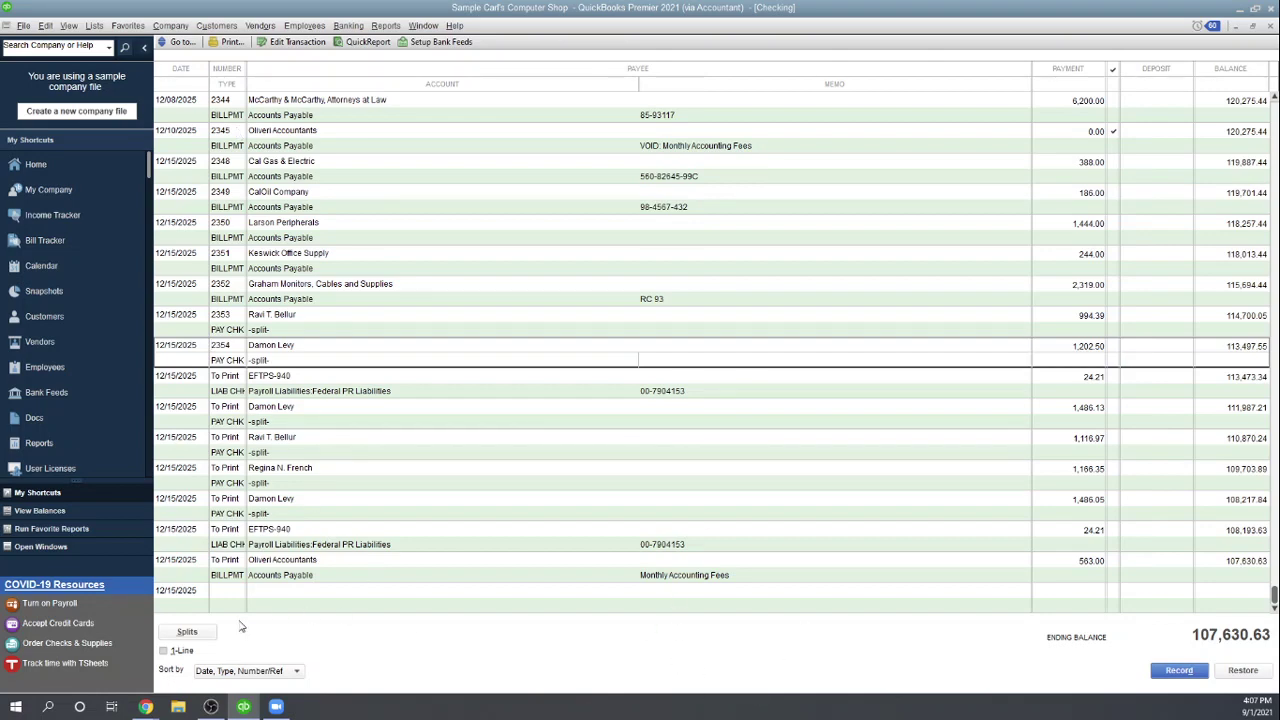
- Start a new Checking register entry numbered 2346 with the reprinted paycheck's employee as payee and a 0.00 payment
{"action": "left_click", "coordinate": [222, 600]}
{"action": "type", "text": "EFT"}
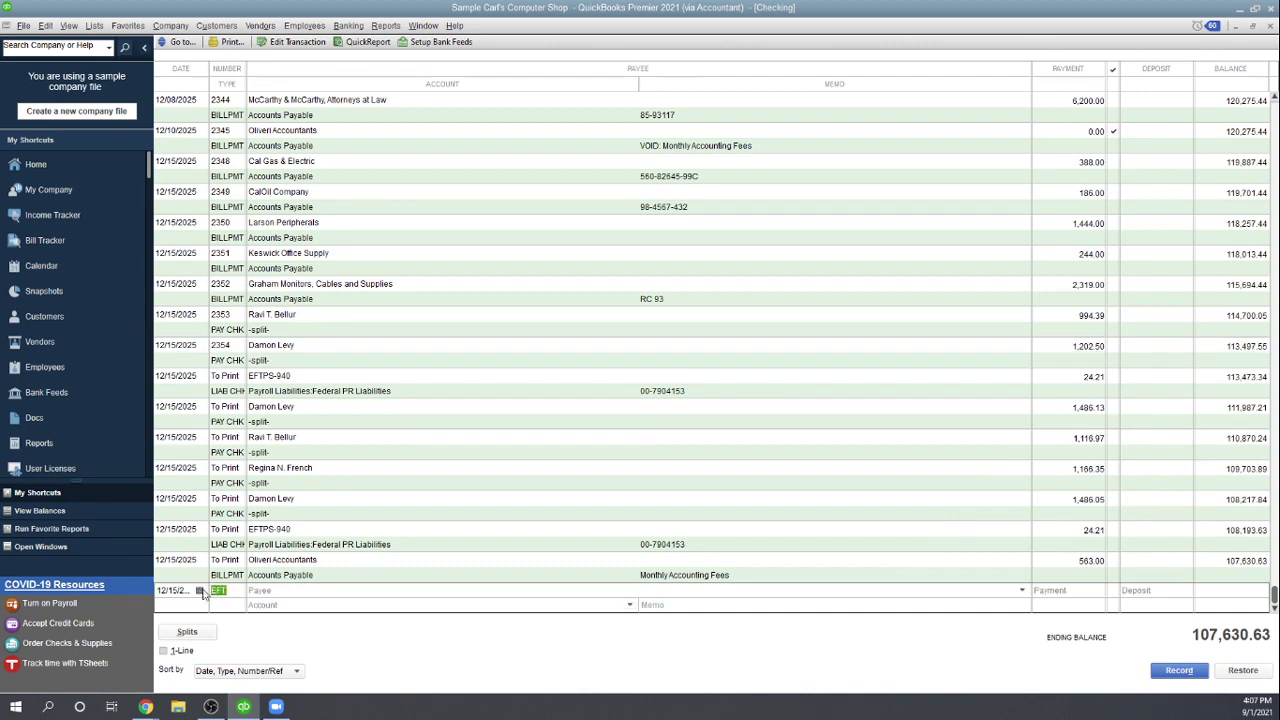
{"action": "type", "text": "2346"}
{"action": "key", "text": "Tab"}
{"action": "type", "text": "Dam"}
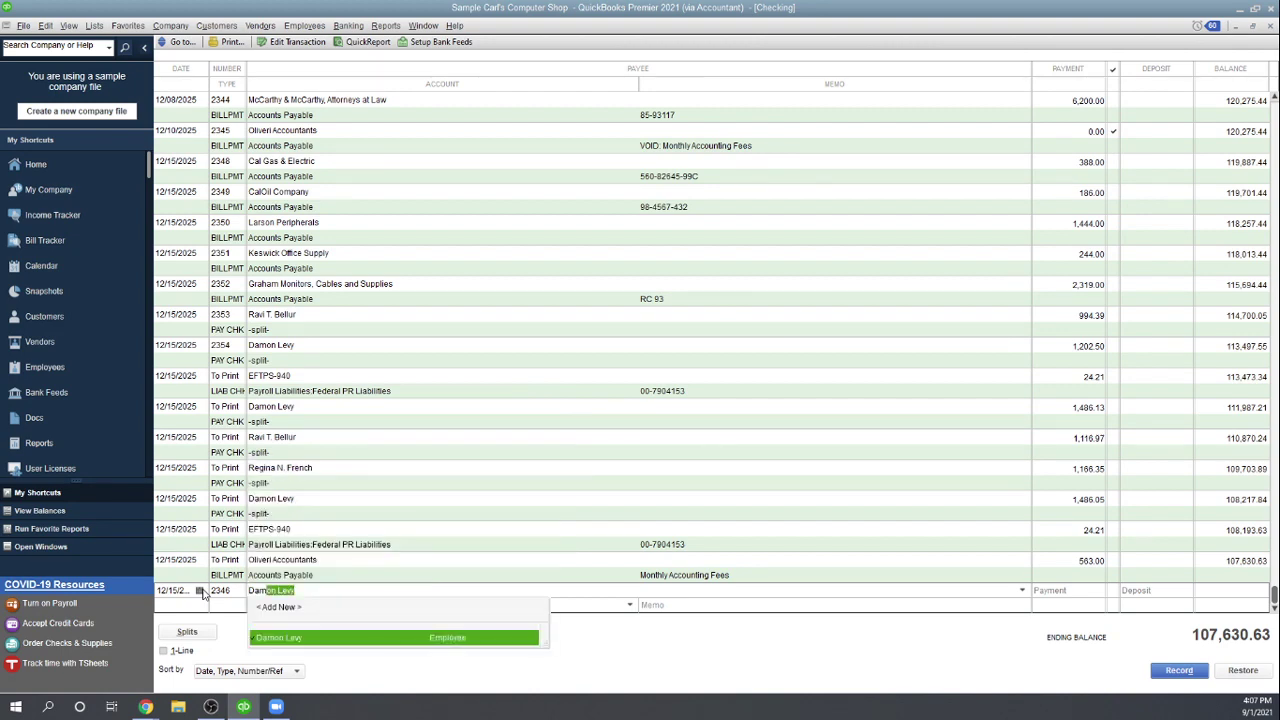
{"action": "left_click", "coordinate": [305, 590]}
{"action": "key", "text": "Tab"}
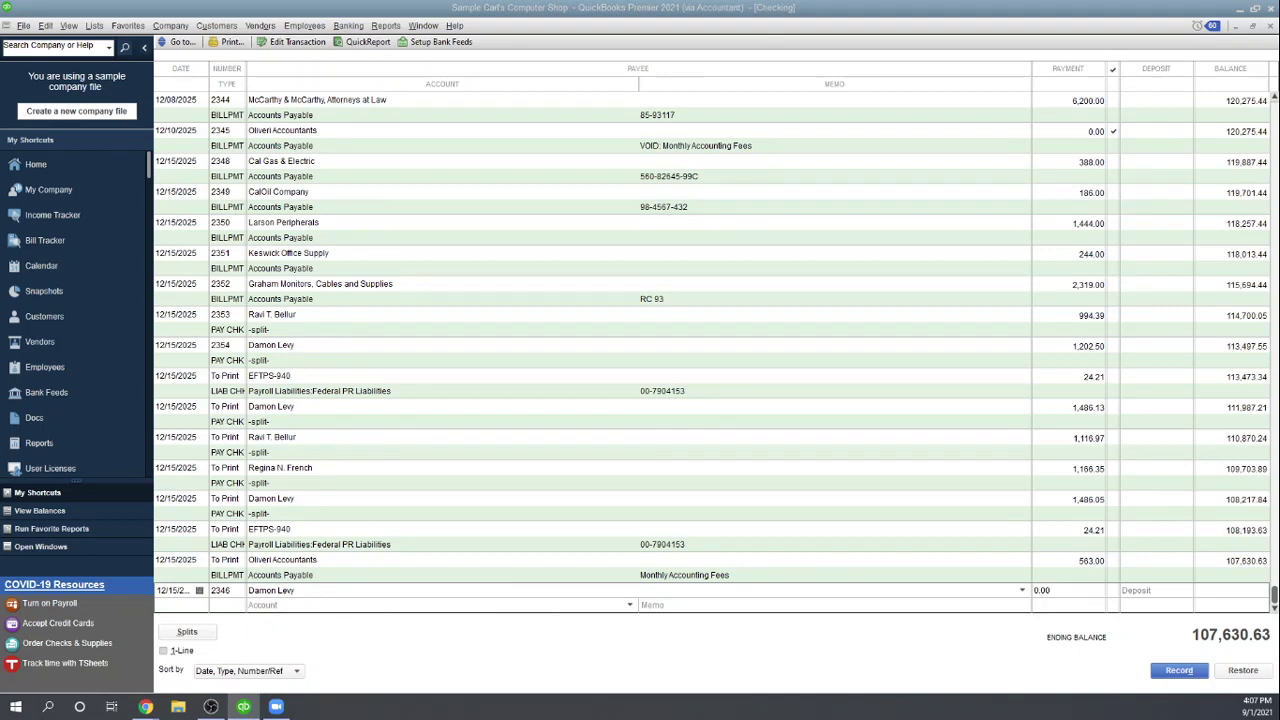
{"action": "key", "text": "alt+Tab"}
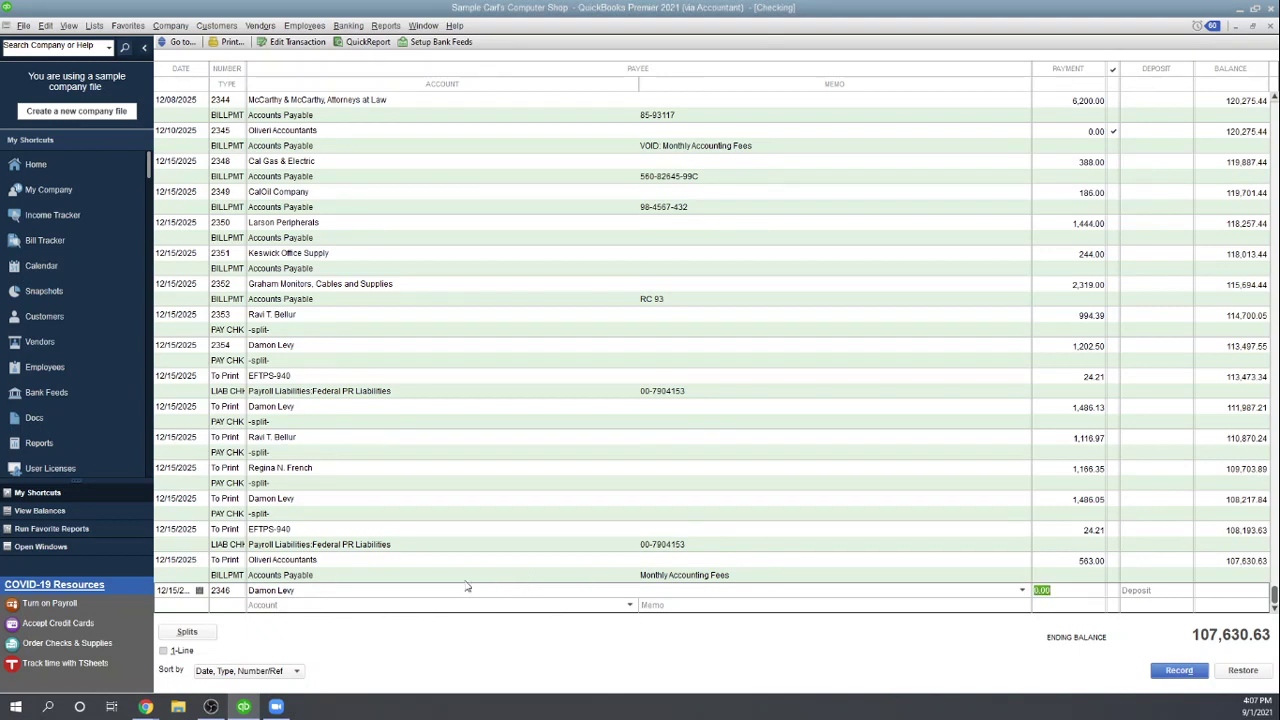
- Assign the entry to the Miscellaneous account with the memo "Voided 12/15/20225 Paycheck" and record it
{"action": "left_click", "coordinate": [630, 605]}
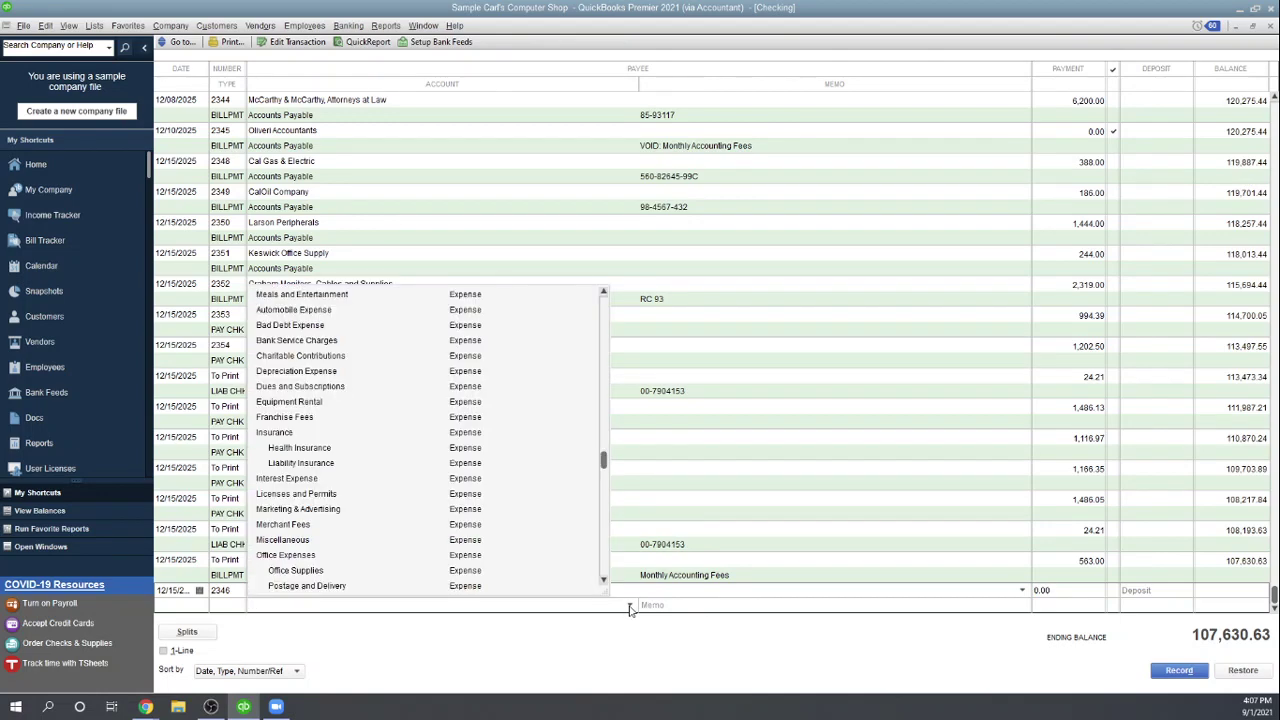
{"action": "type", "text": "Miscellaneous"}
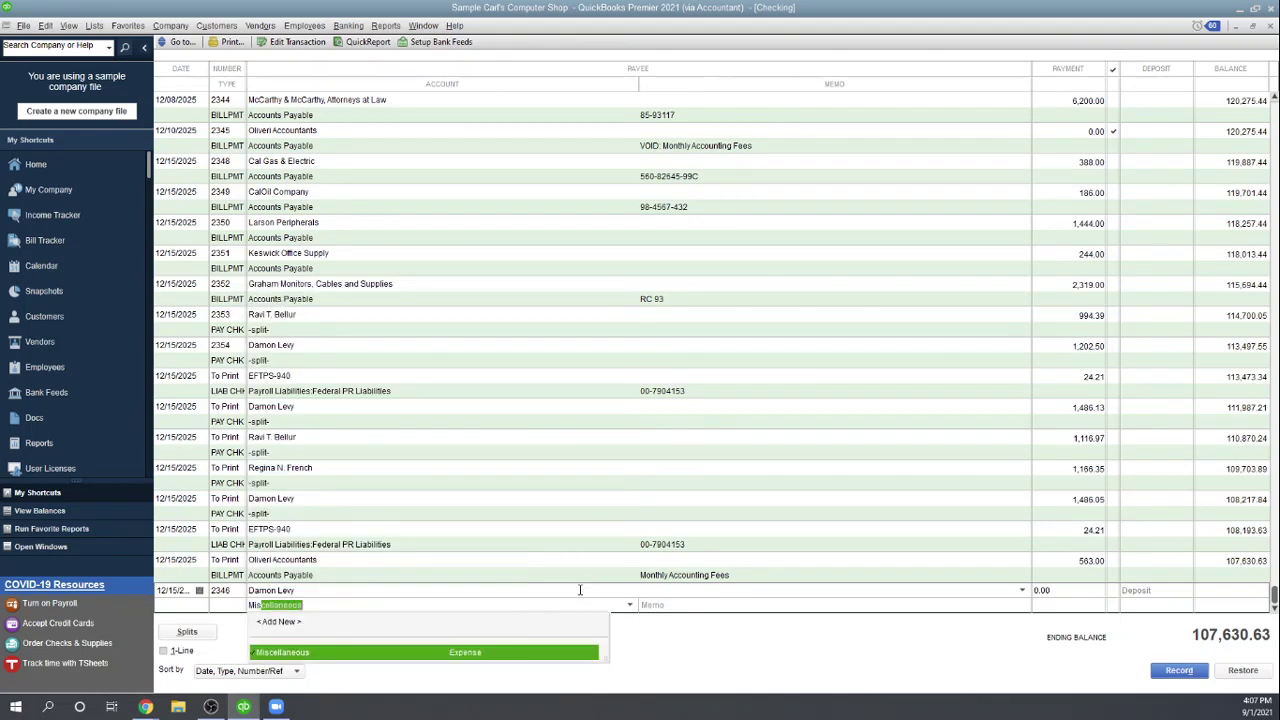
{"action": "key", "text": "Tab"}
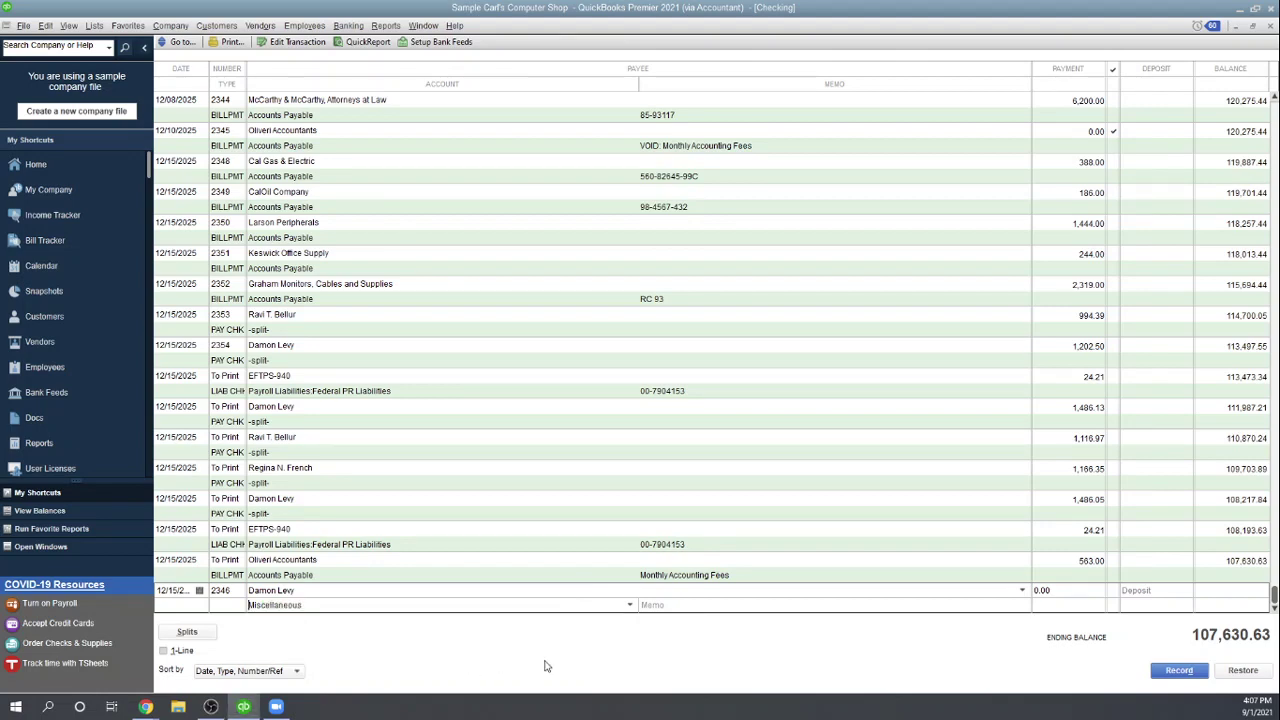
{"action": "type", "text": "Voided 12/15/20225 Paycheck"}
{"action": "key", "text": "Return"}
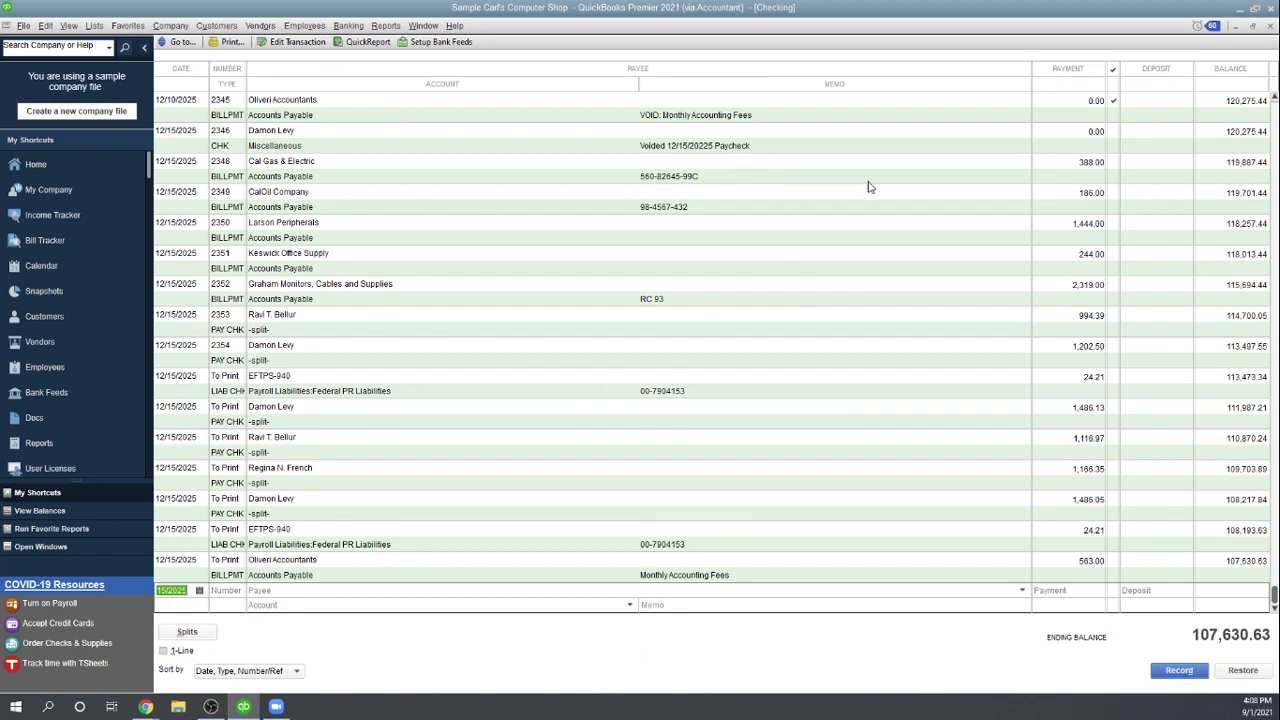
- Open the zero-amount check 2346 from the Checking register
{"action": "left_click", "coordinate": [350, 145]}
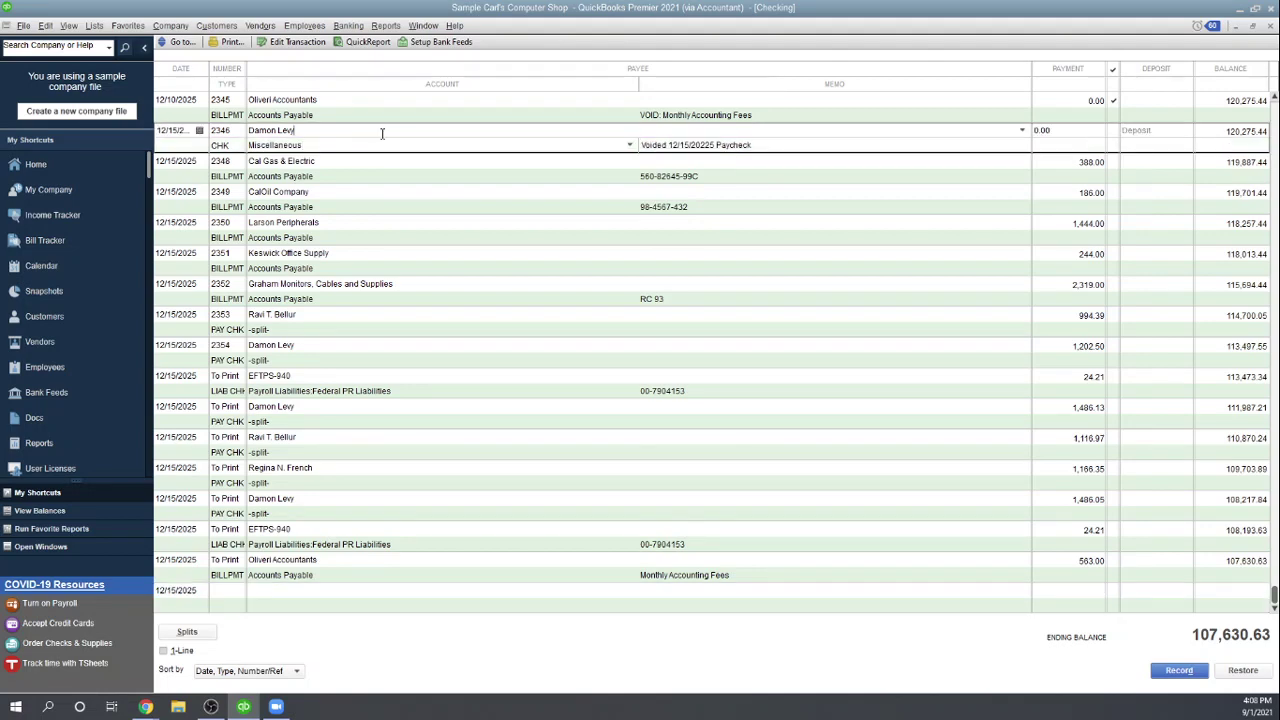
{"action": "left_click", "coordinate": [378, 145]}
{"action": "left_click", "coordinate": [810, 149]}
{"action": "left_click", "coordinate": [853, 379]}
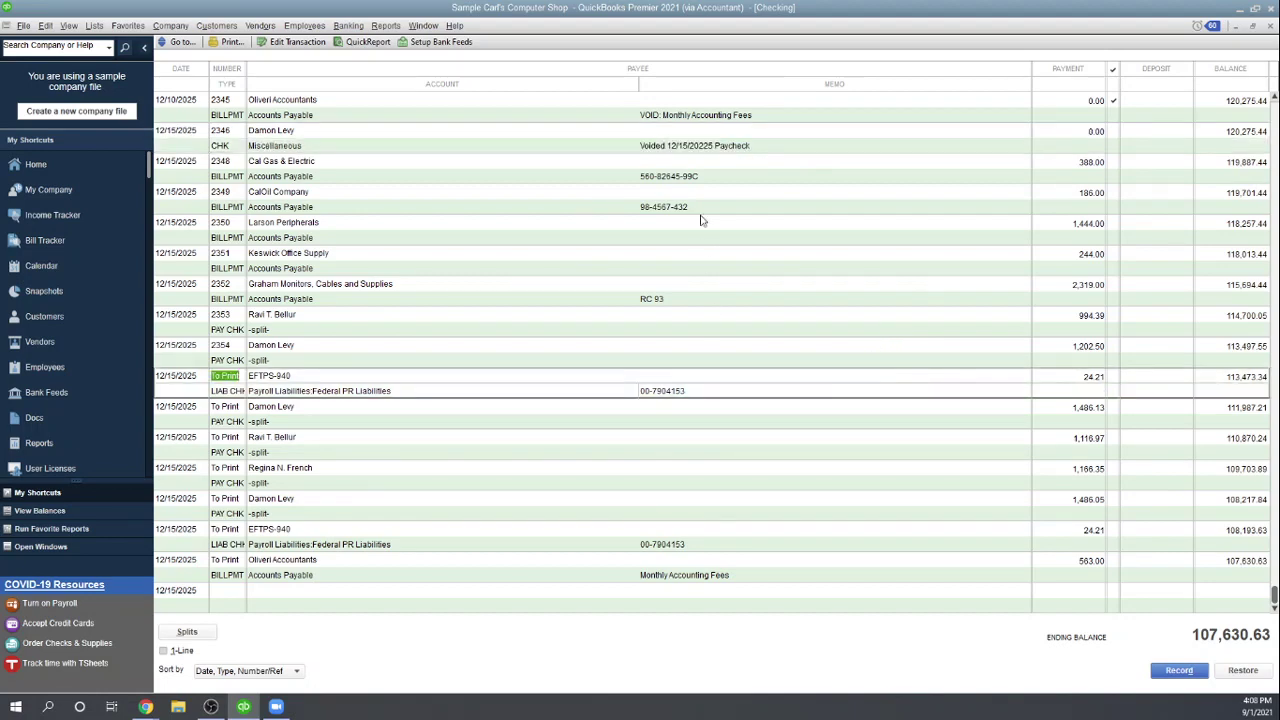
{"action": "left_click", "coordinate": [718, 145]}
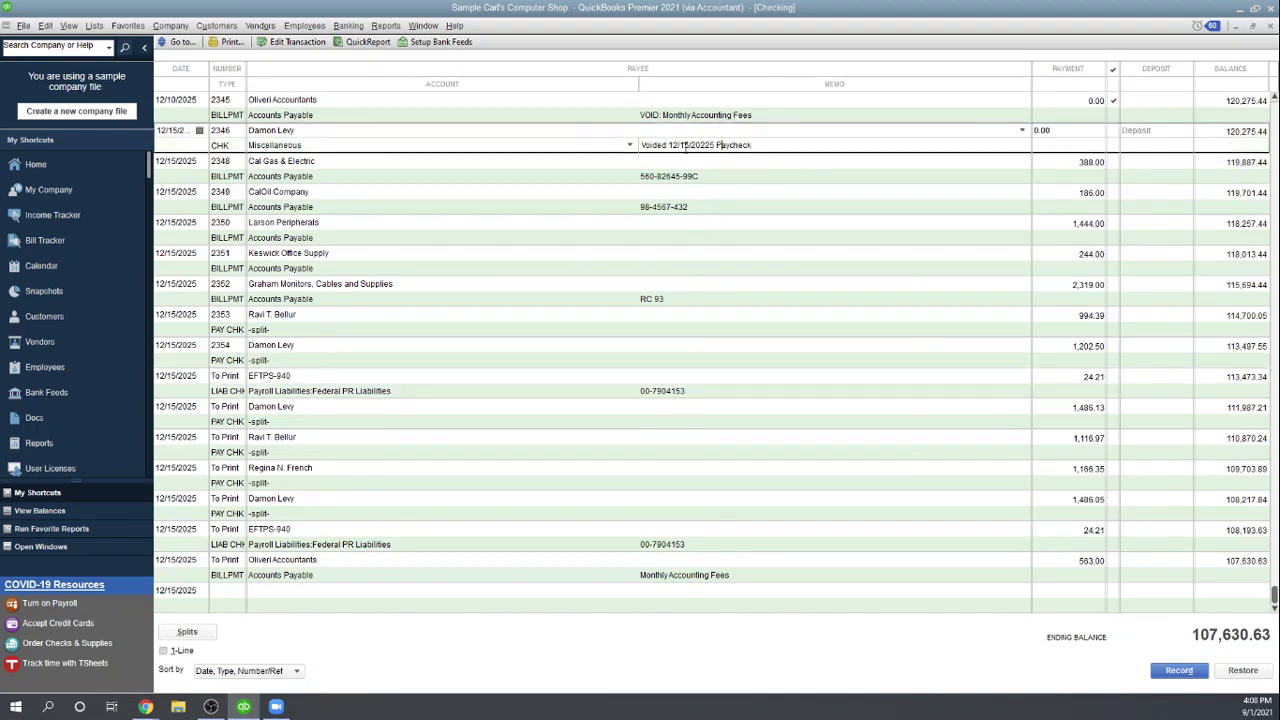
{"action": "left_click", "coordinate": [216, 147]}
{"action": "double_click", "coordinate": [216, 147]}
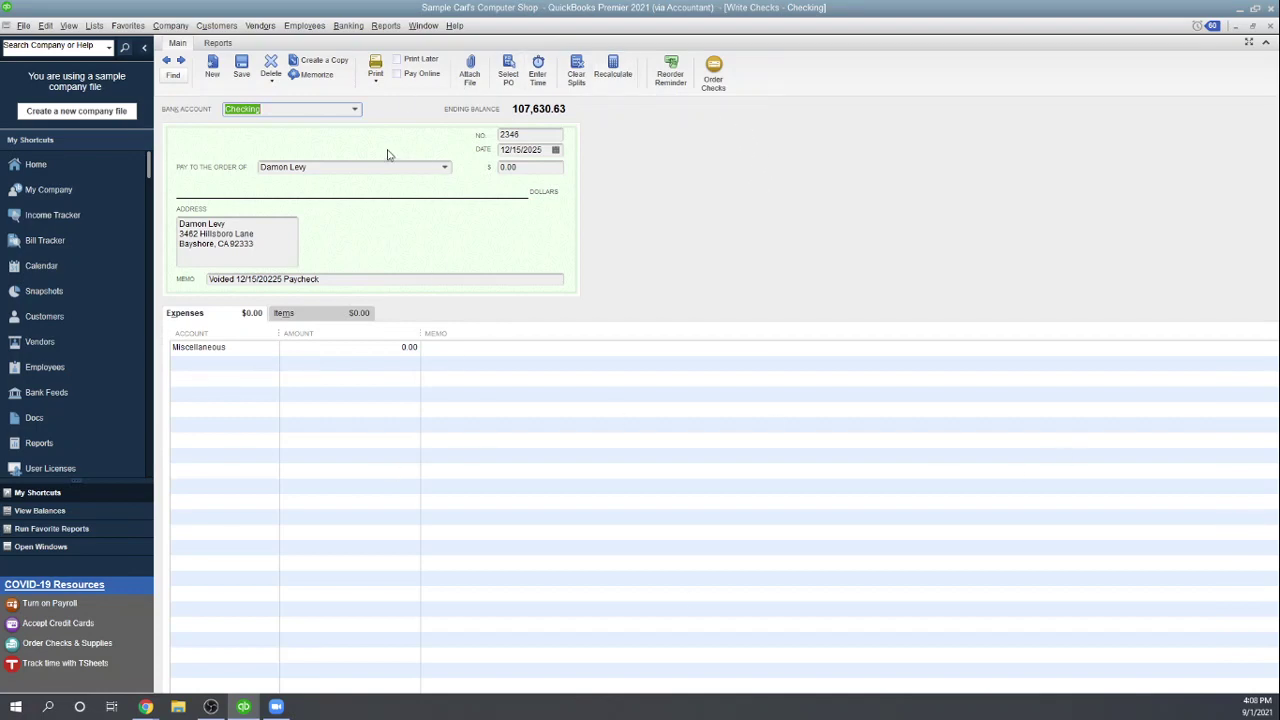
- Void check 2346, save it, and close it to return to the Checking register
{"action": "left_click", "coordinate": [273, 80]}
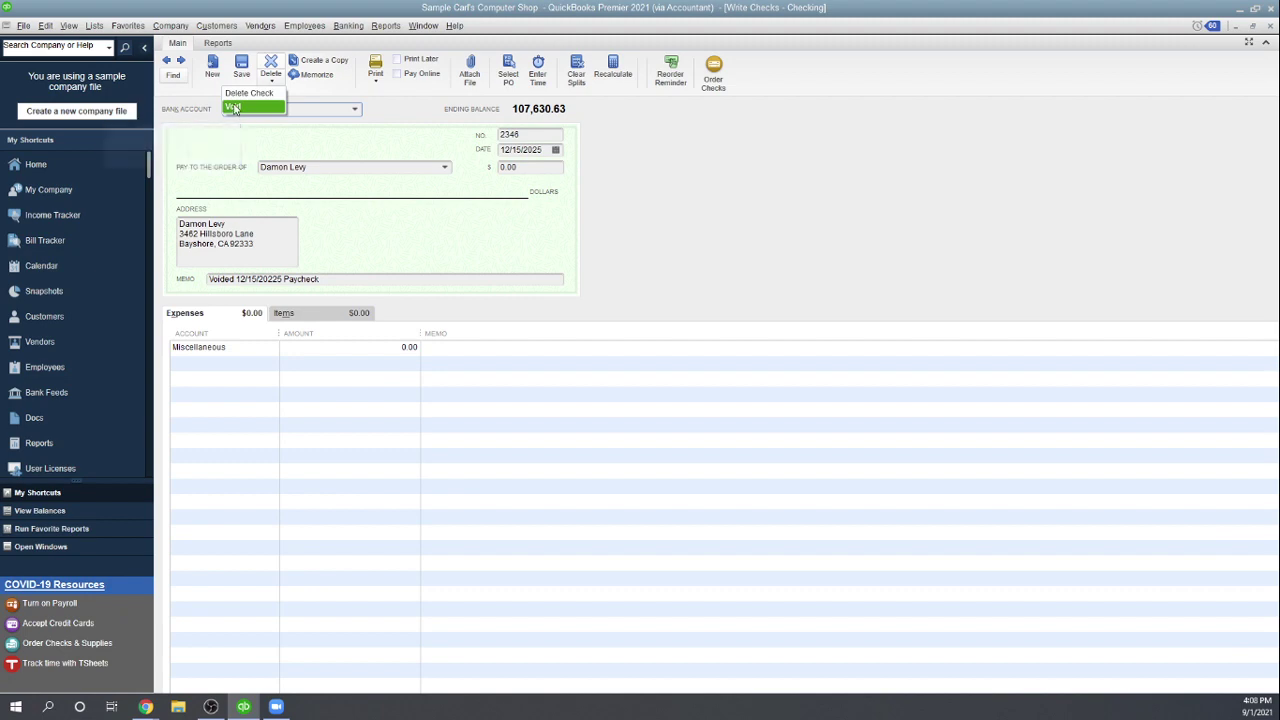
{"action": "left_click", "coordinate": [237, 108]}
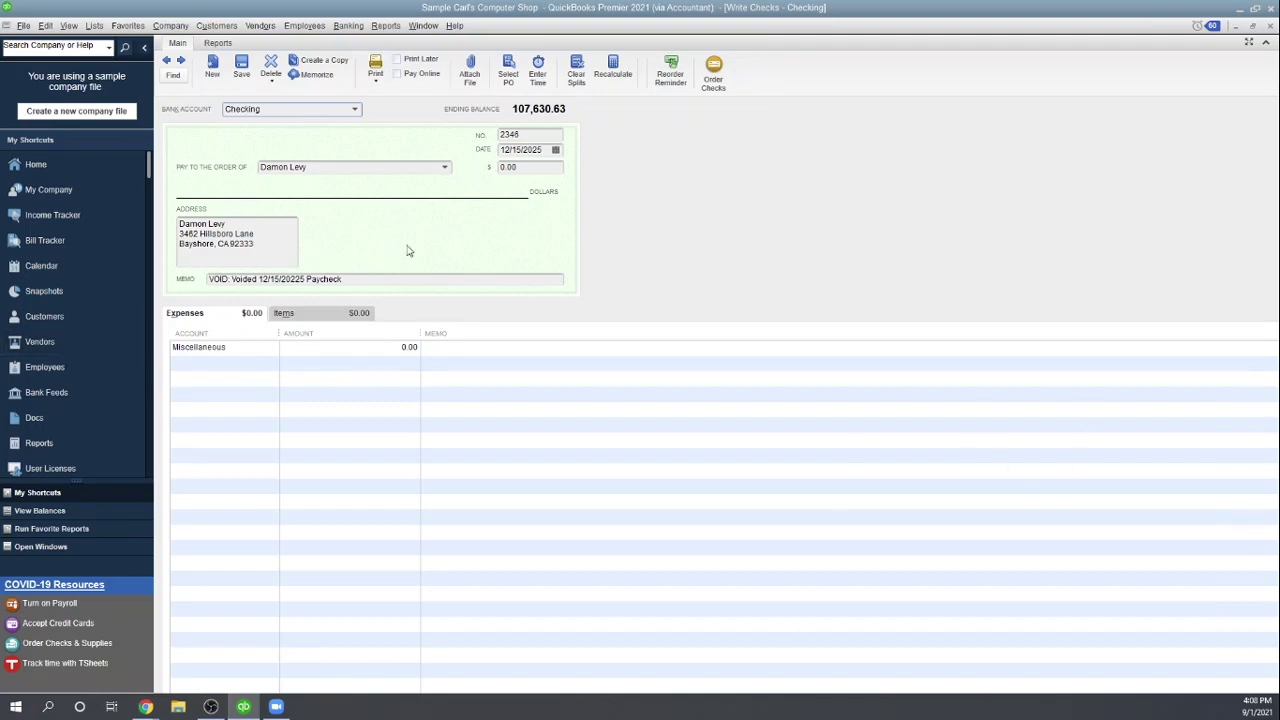
{"action": "left_click", "coordinate": [242, 68]}
{"action": "left_click", "coordinate": [1270, 27]}
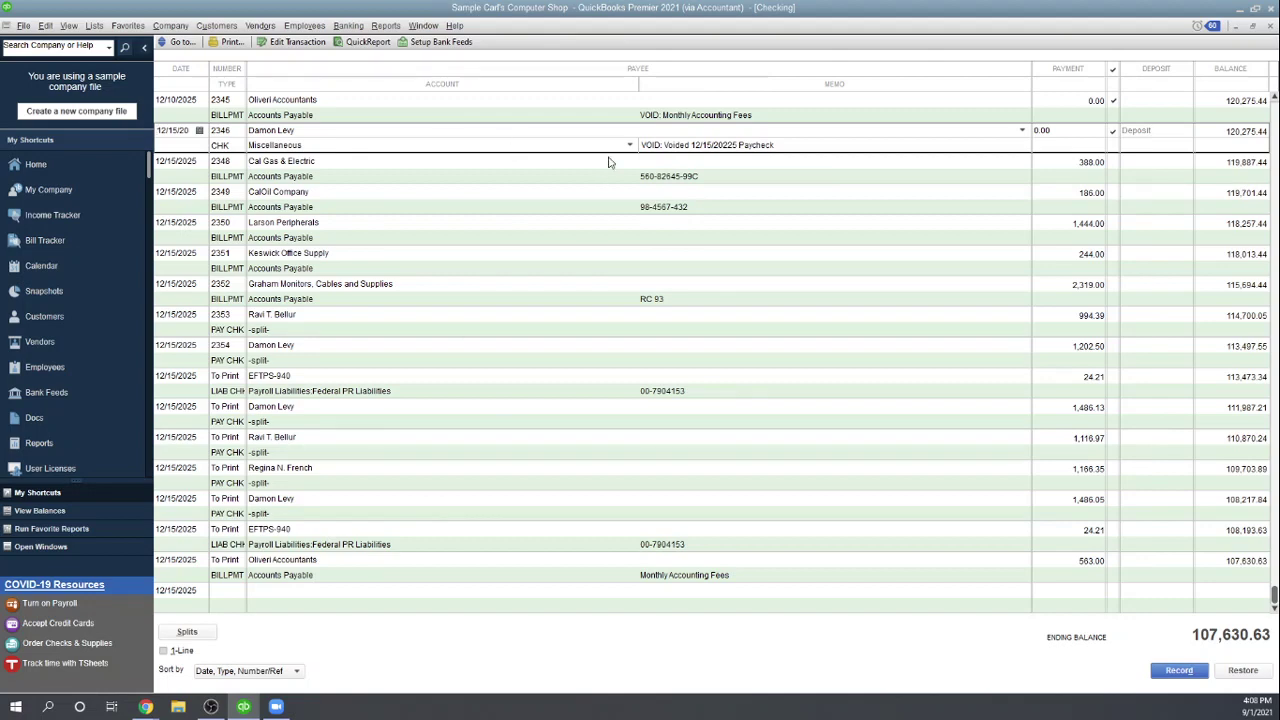
{"action": "left_click", "coordinate": [543, 242]}
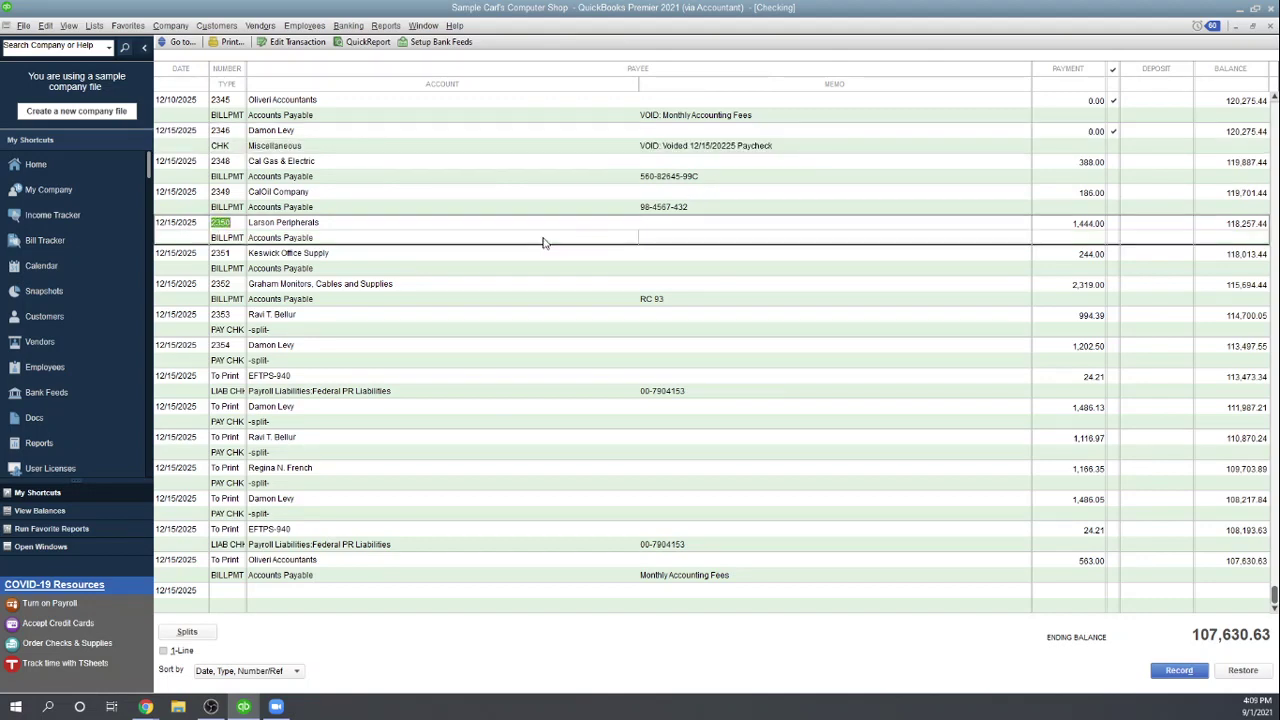